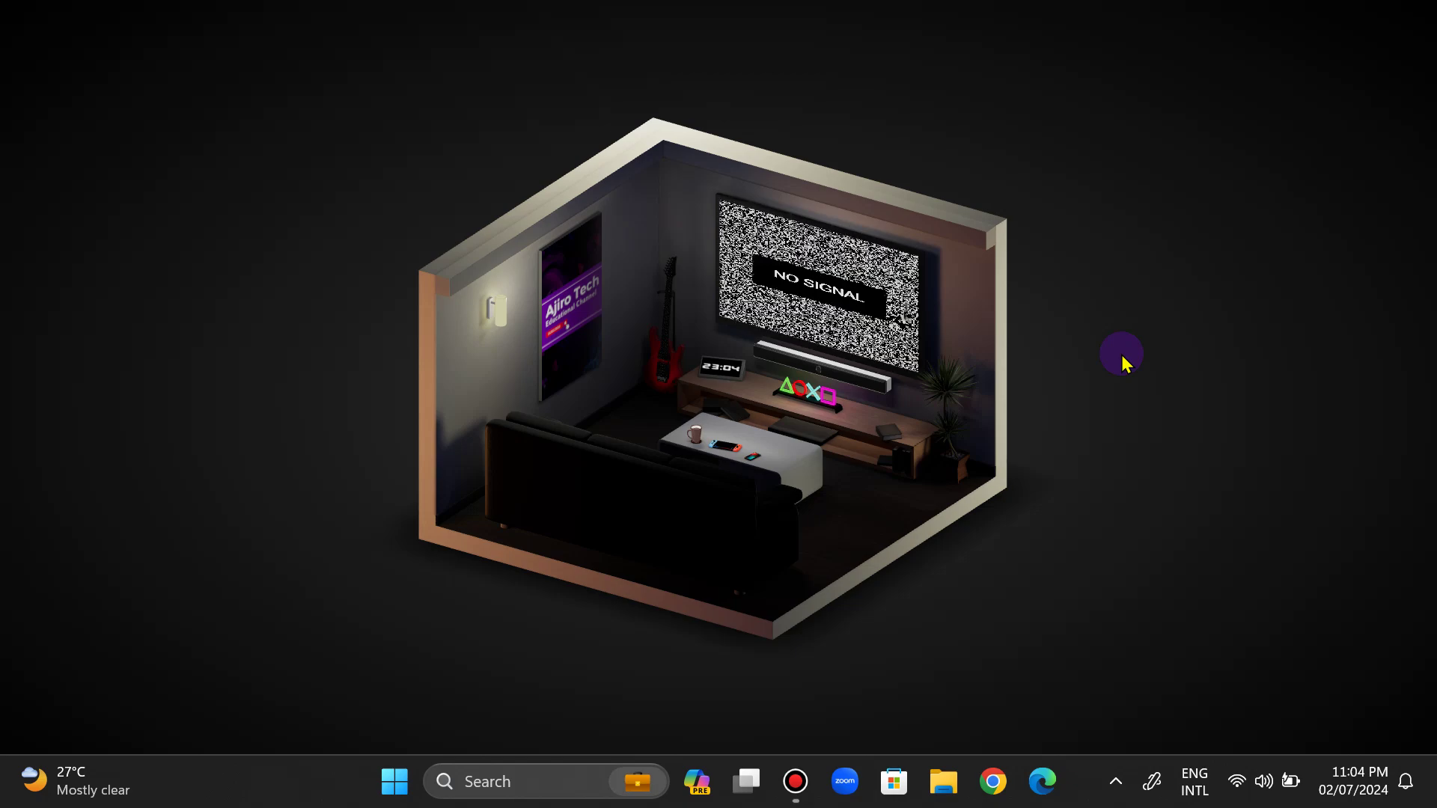
Search Windows for 'i2c hid dr', then dismiss the search results
key("super+s")
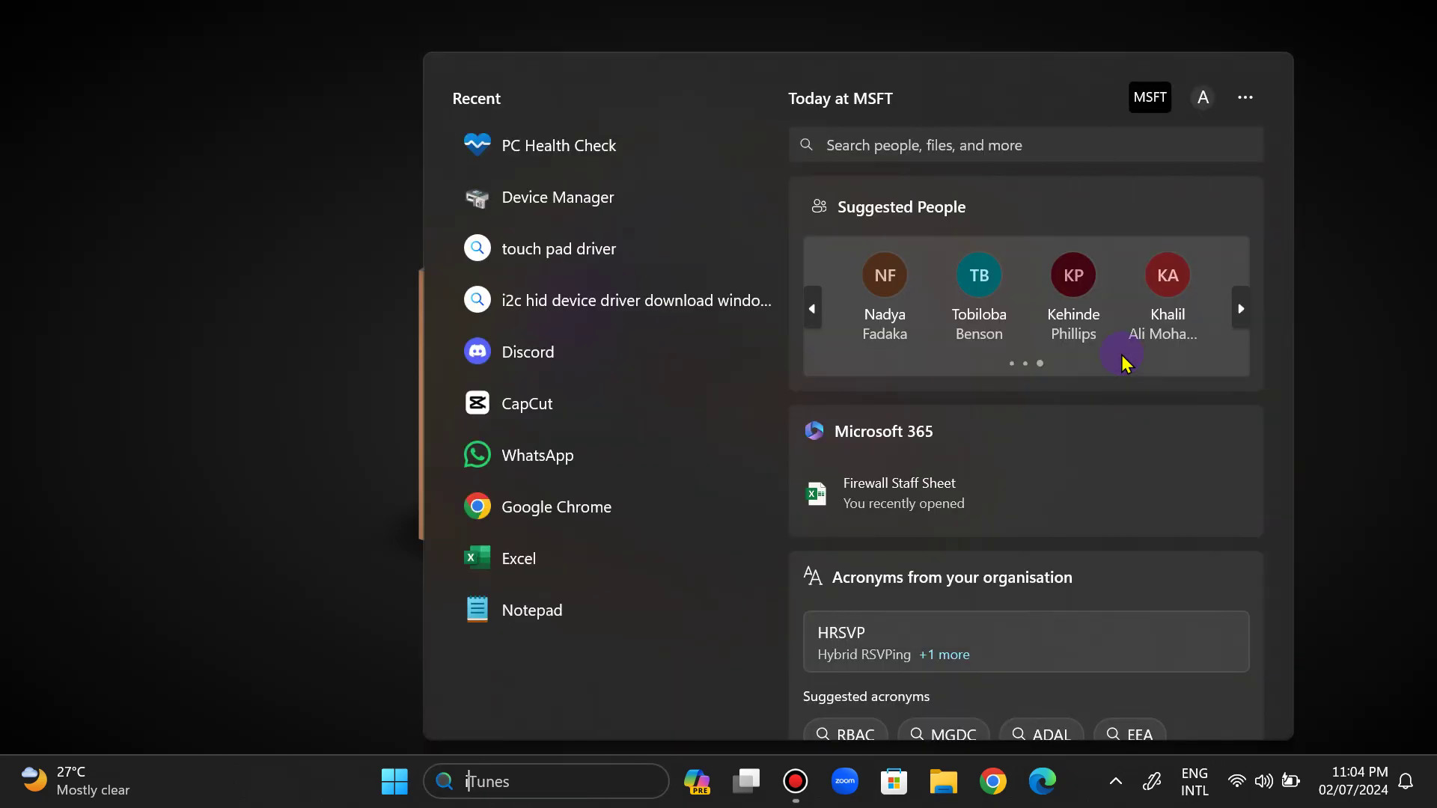
type("i2c")
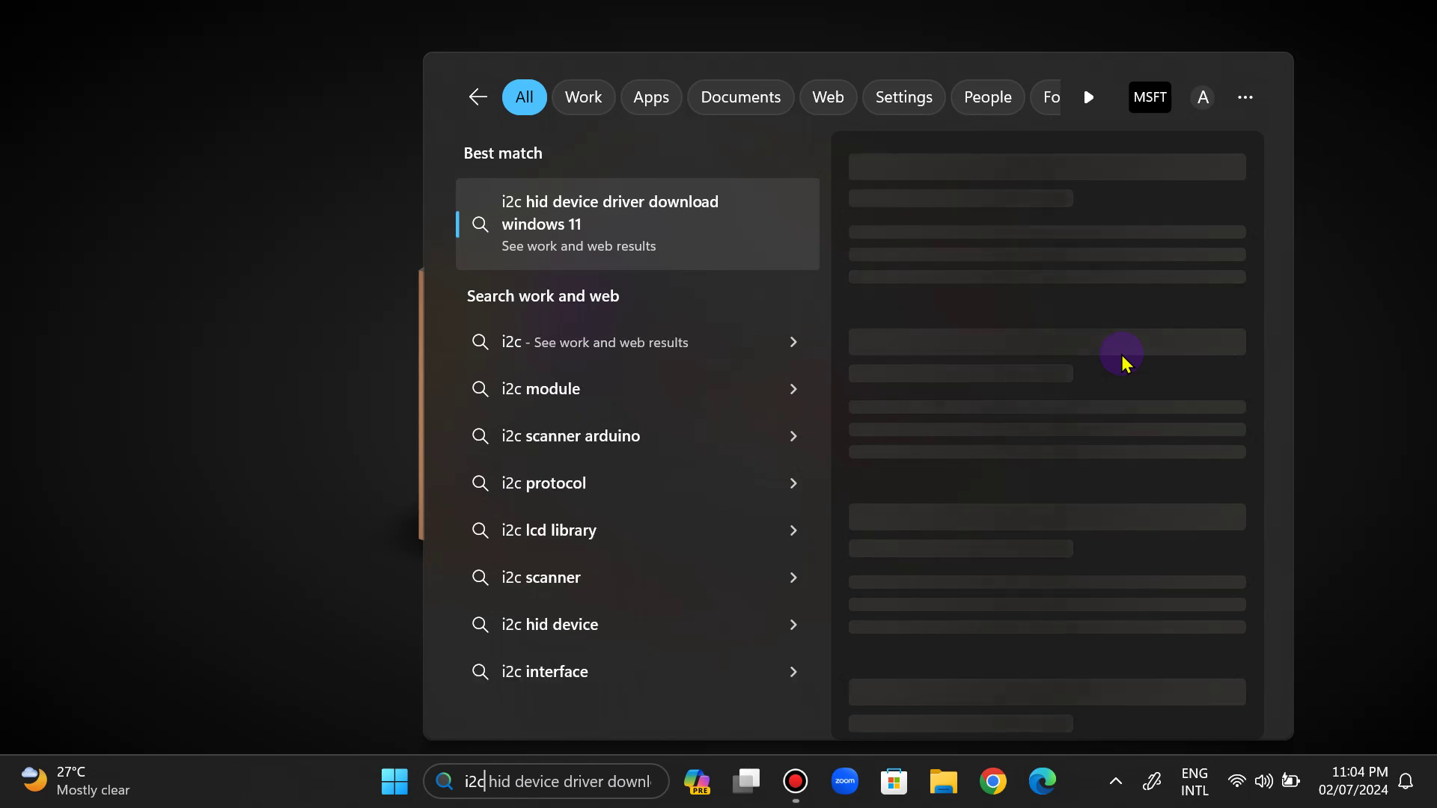
type(" hid dr")
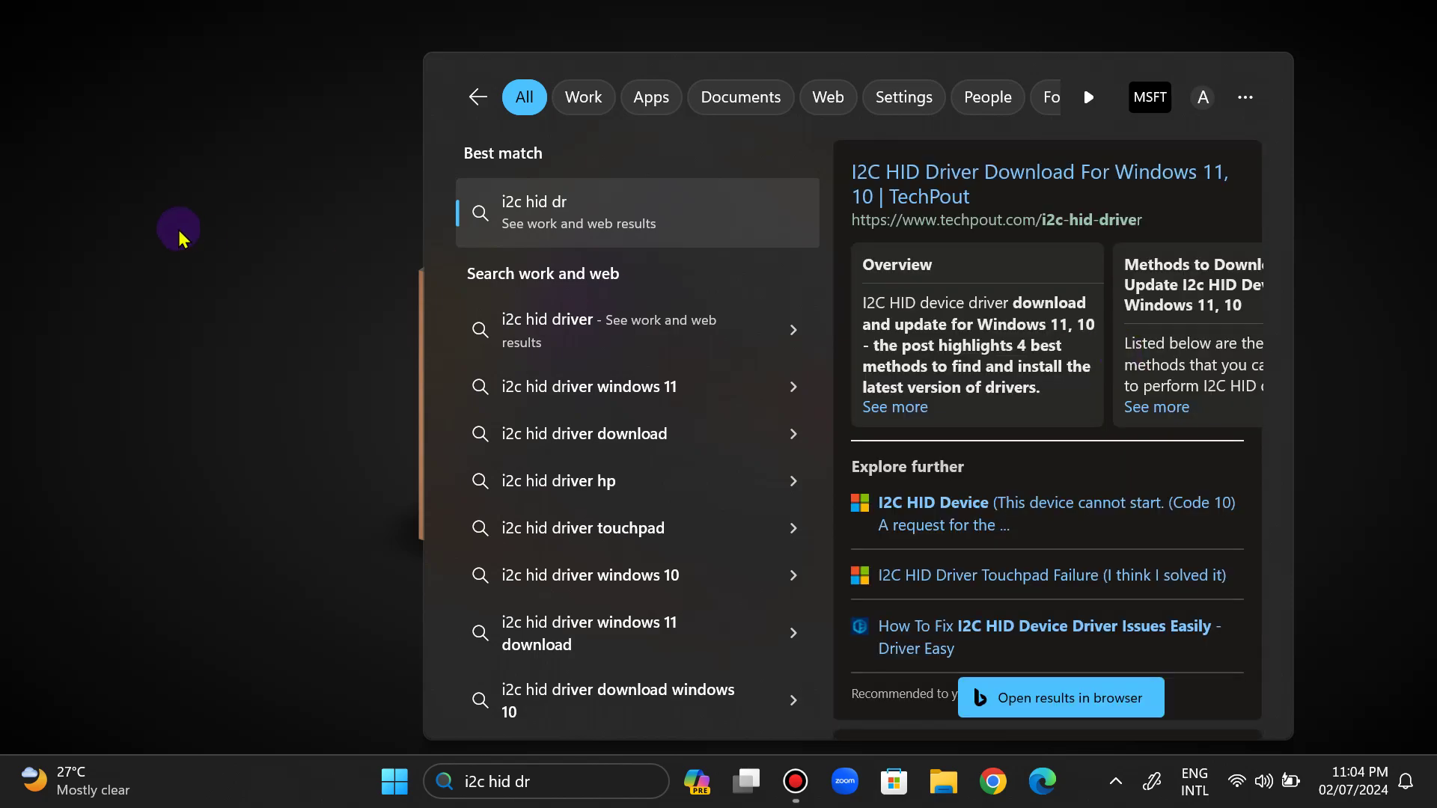
left_click(281, 225)
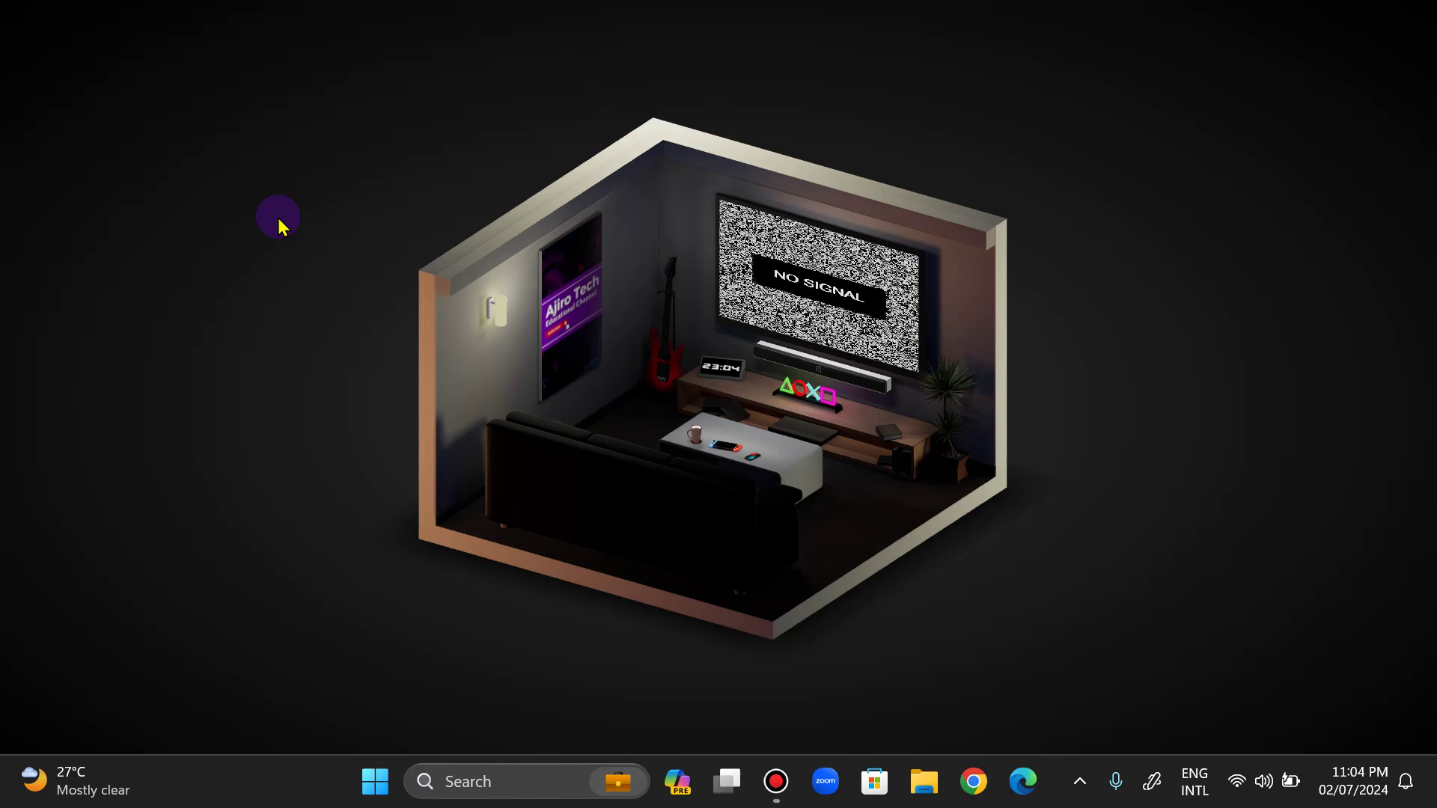
In Edge History, restore the recently closed group of touchpad driver tabs
left_click(1033, 782)
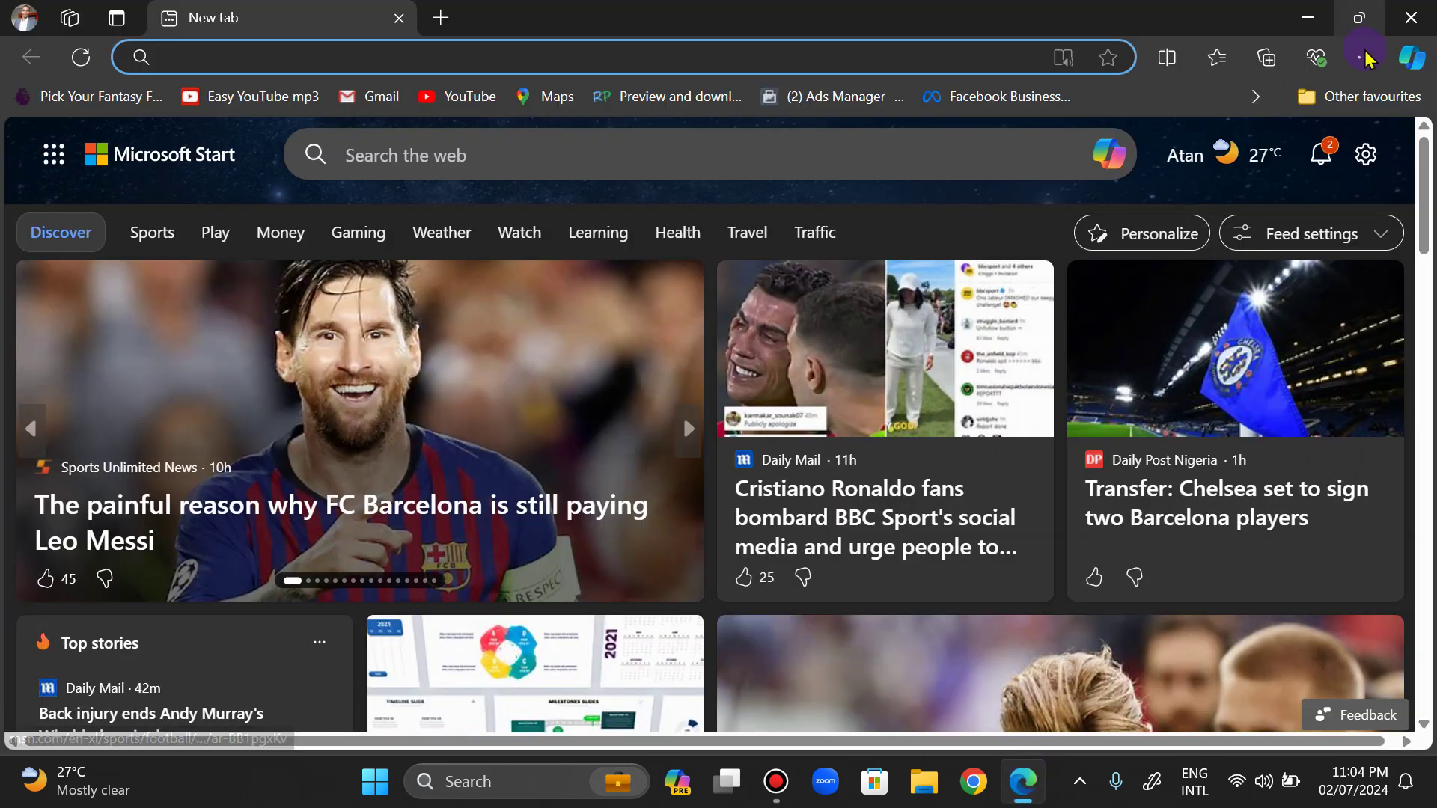
left_click(1365, 57)
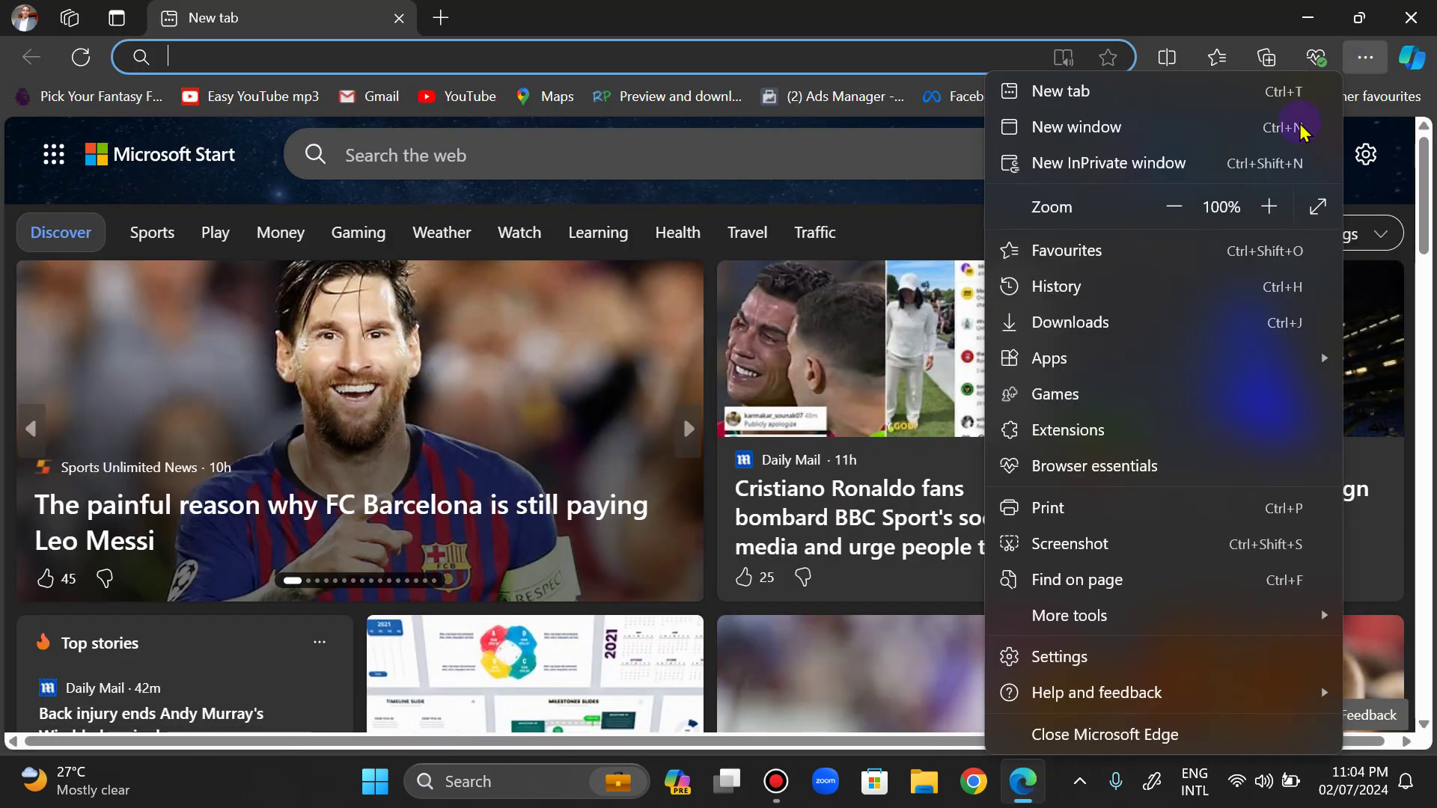
left_click(1067, 286)
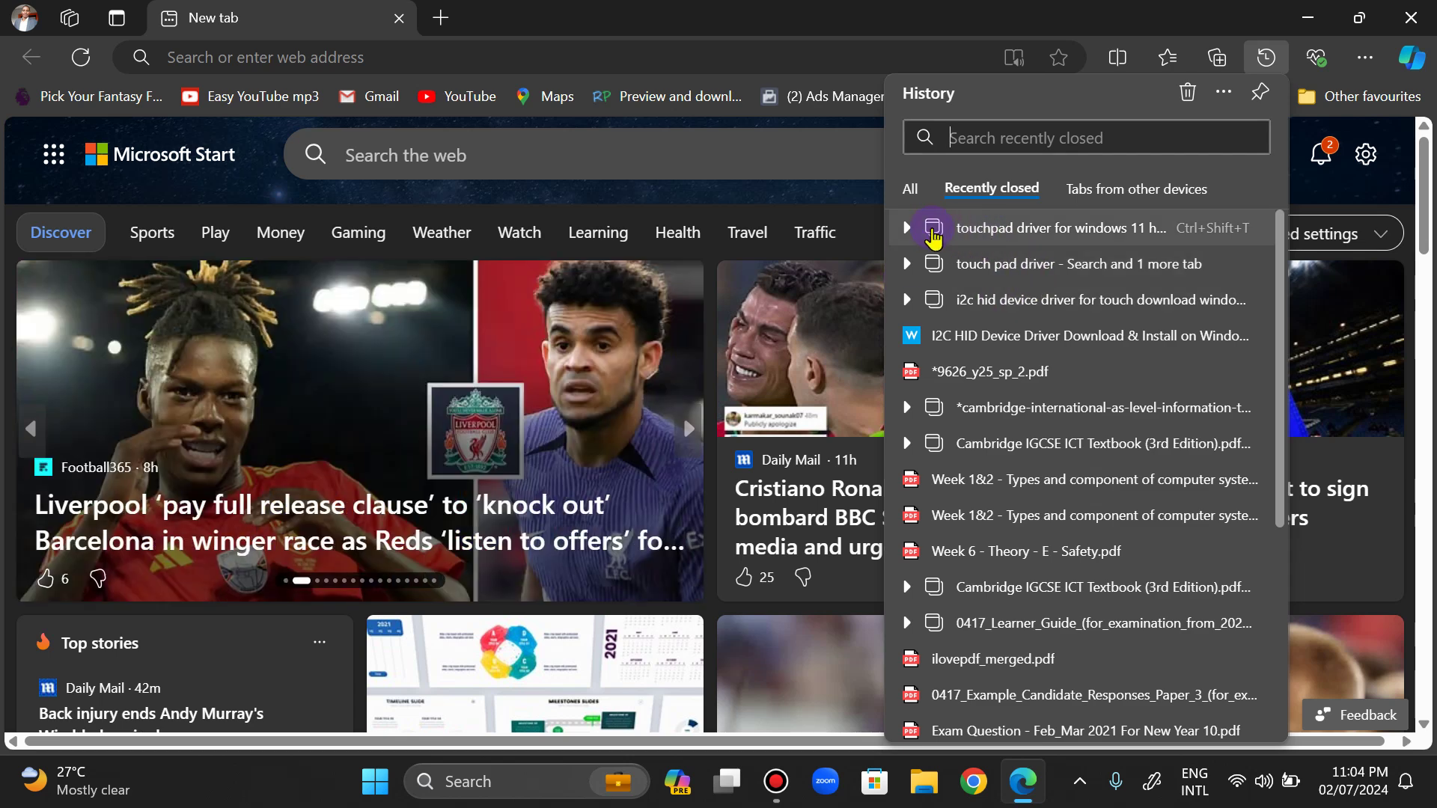
left_click(908, 228)
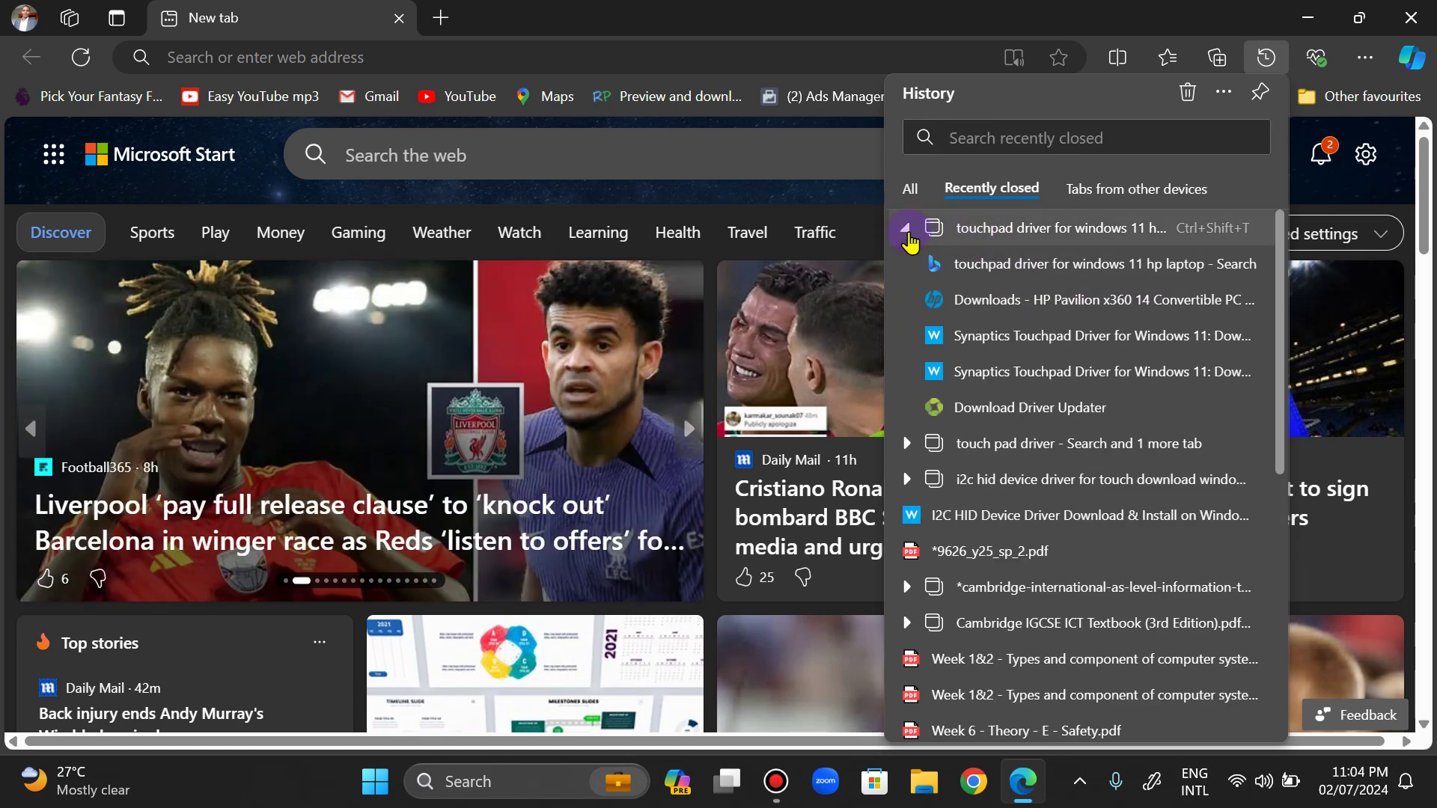
left_click(963, 234)
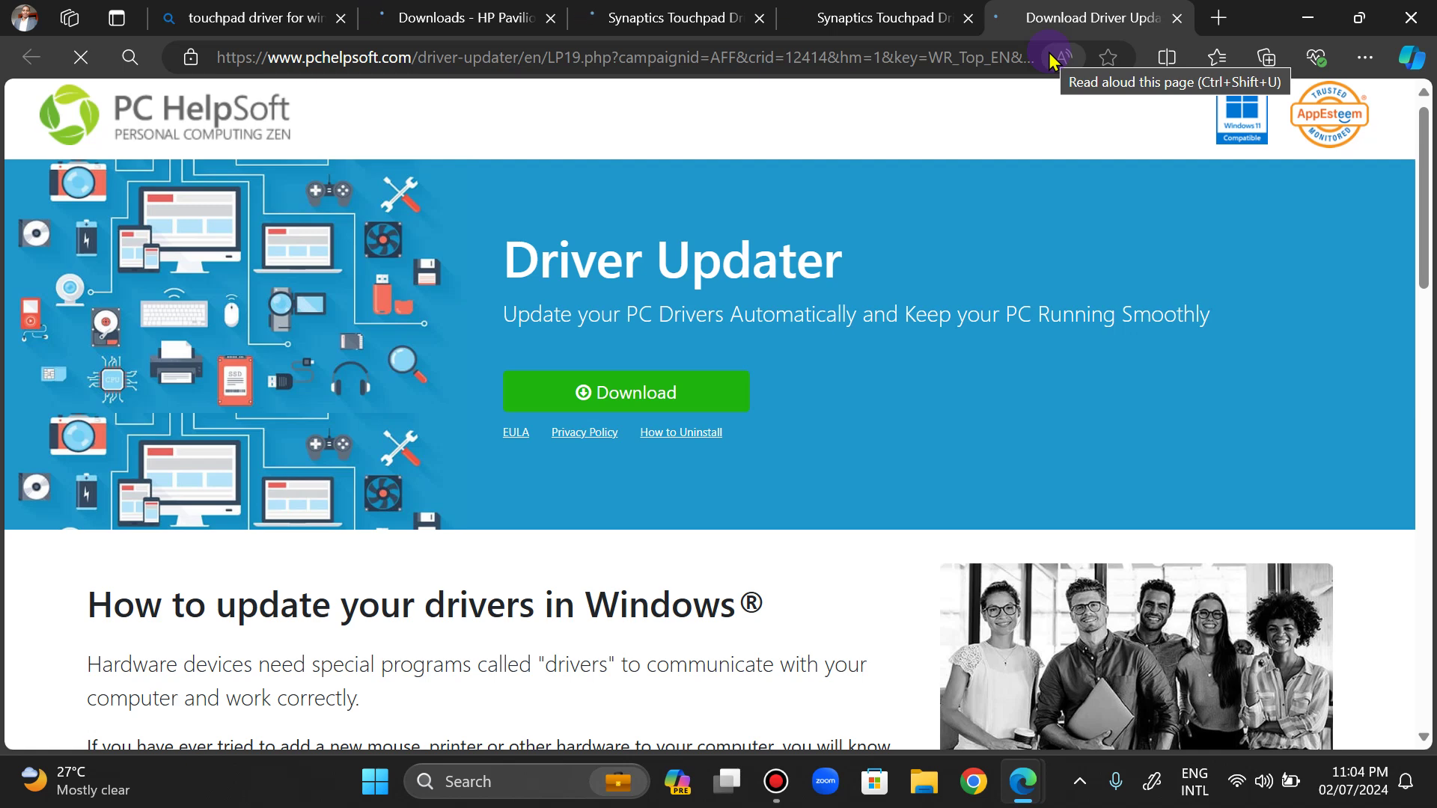
Look between the Synaptics touchpad driver article and the HP driver download tabs
left_click(883, 16)
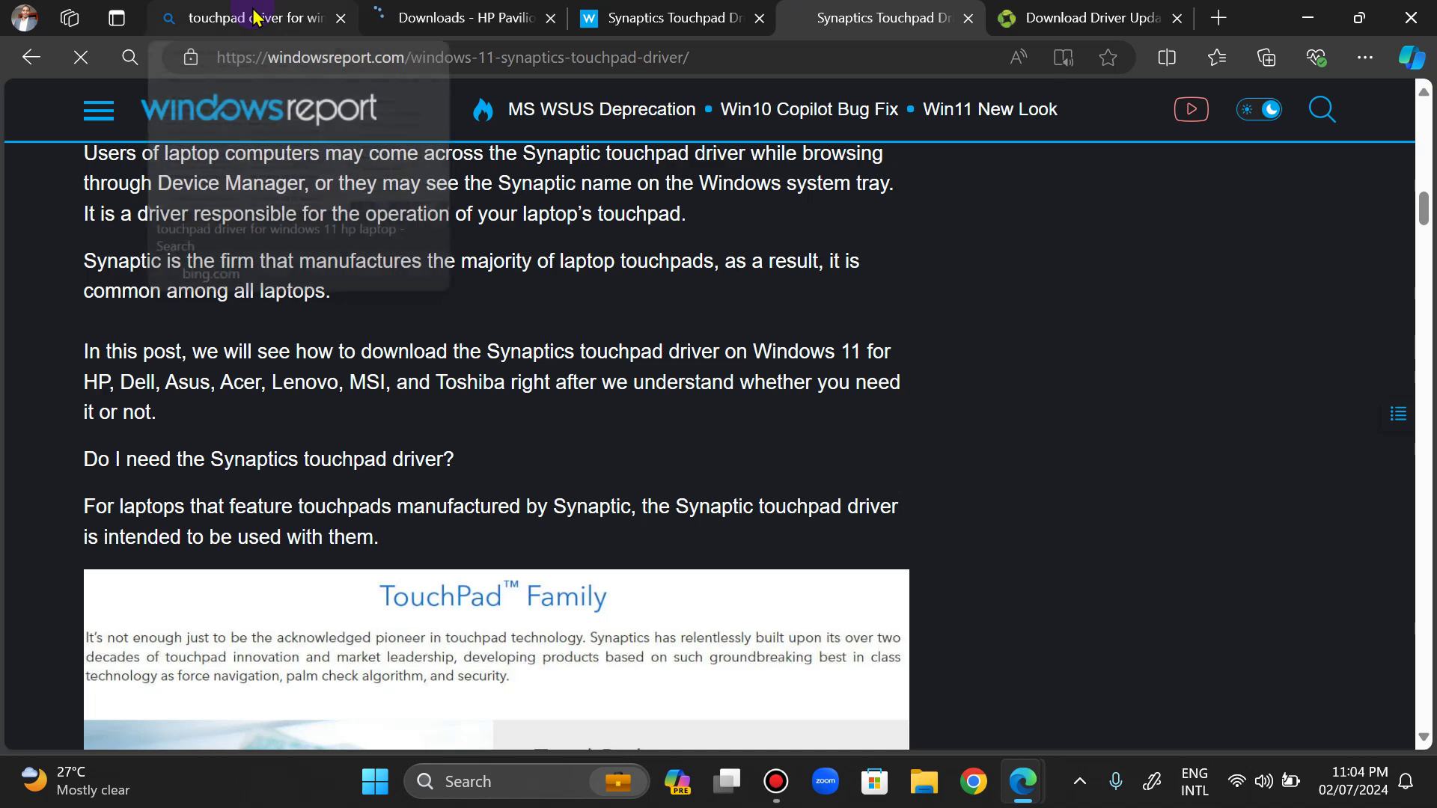
left_click(497, 17)
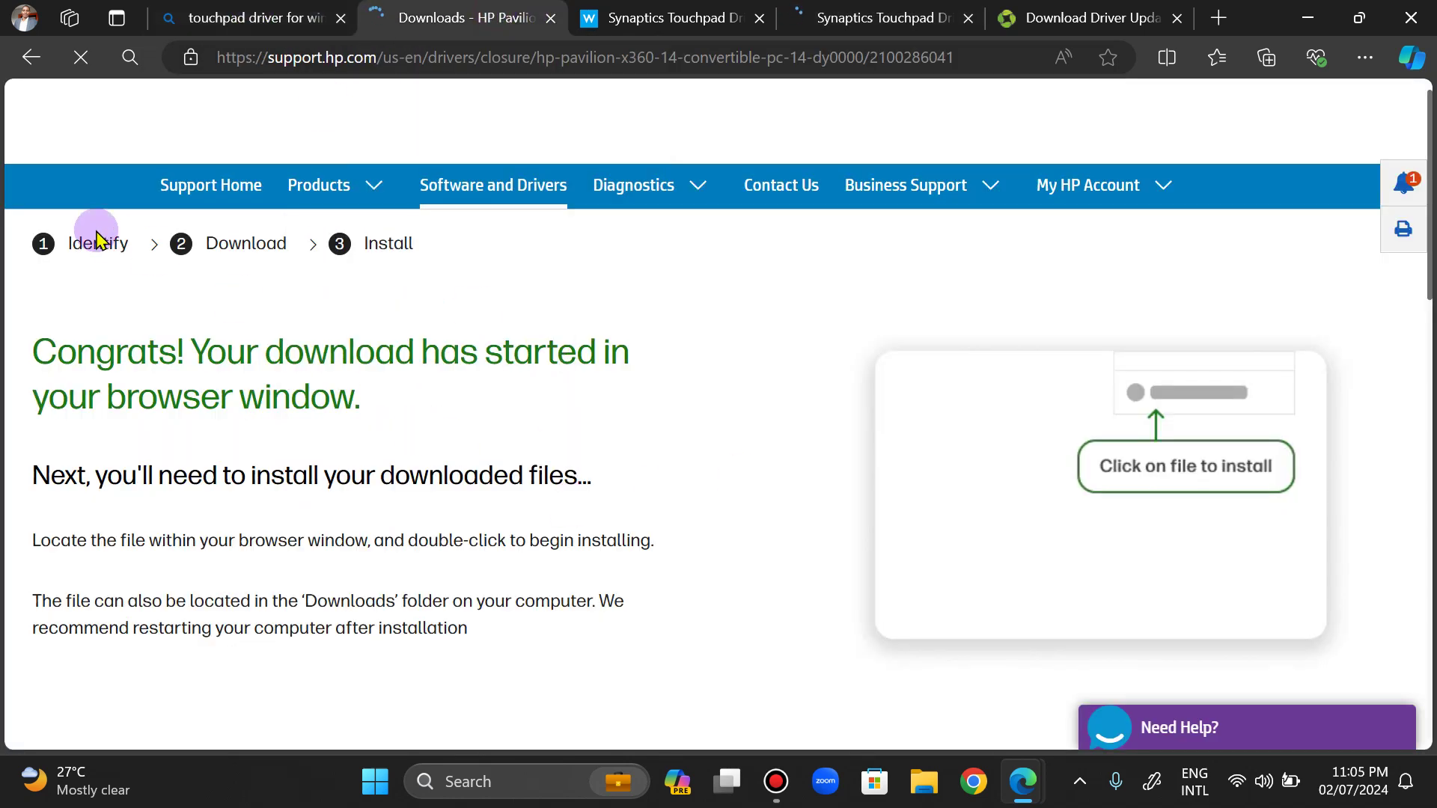
left_click(602, 18)
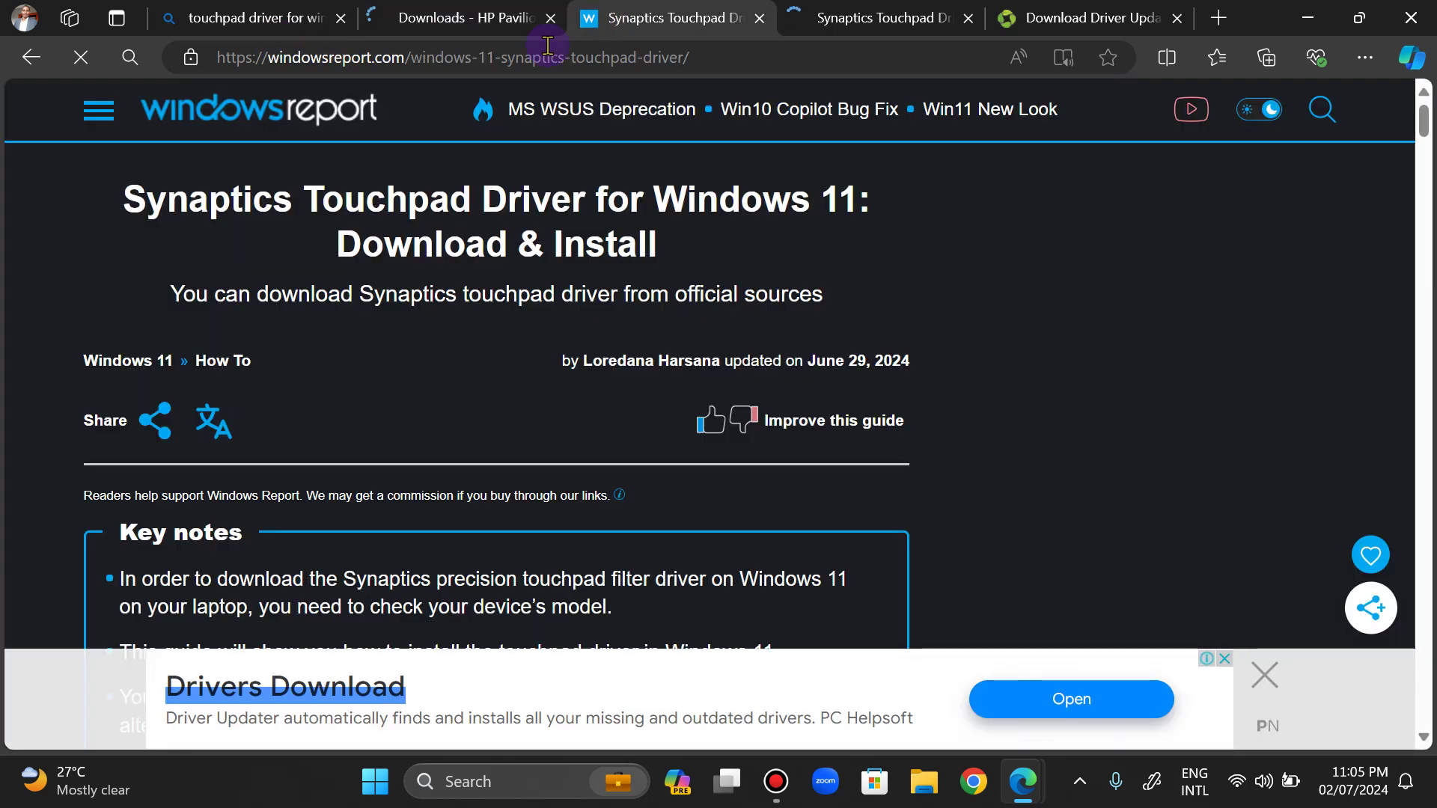
left_click(479, 16)
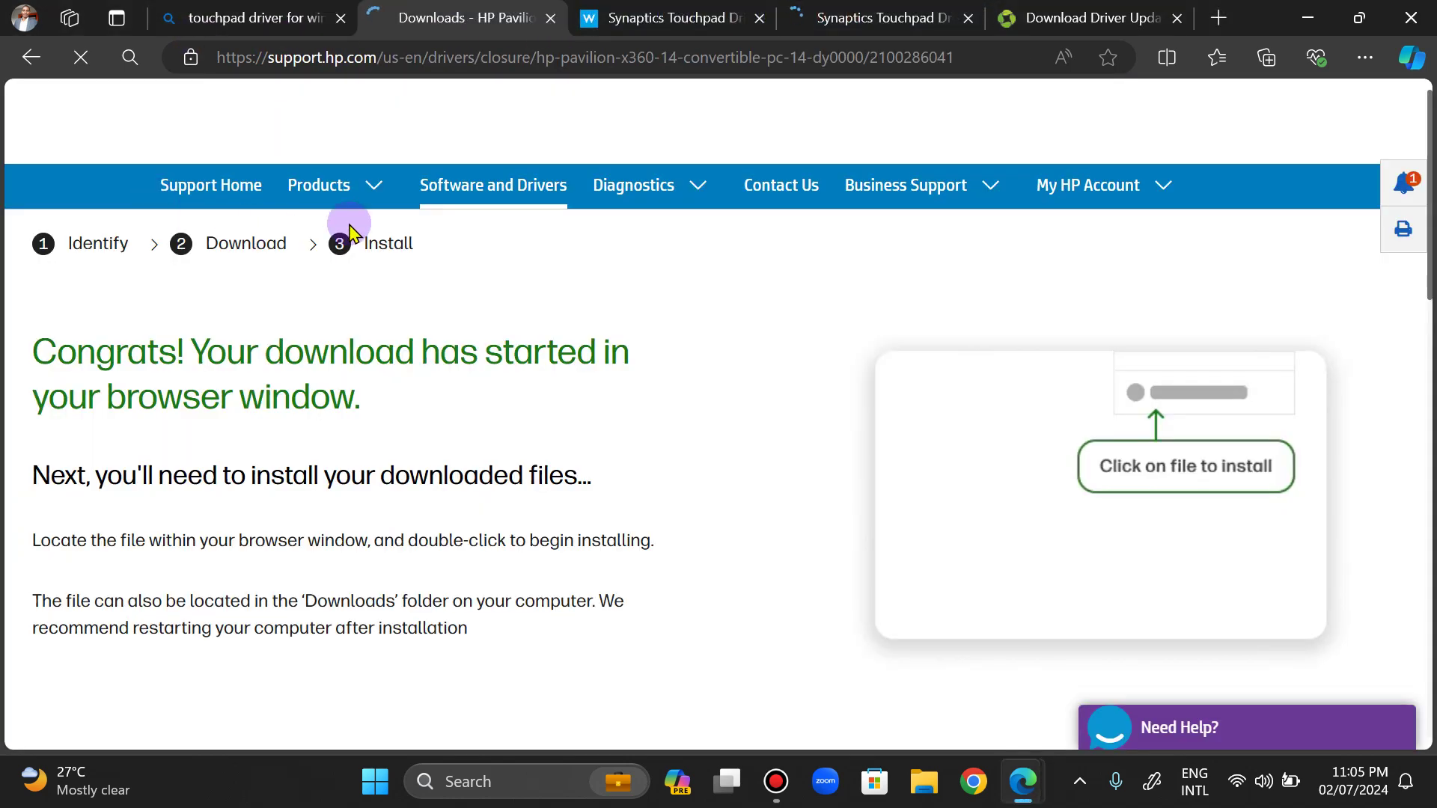
Return to the HP Pavilion x360 14 drivers page and select Windows 11 as the OS
left_click(20, 59)
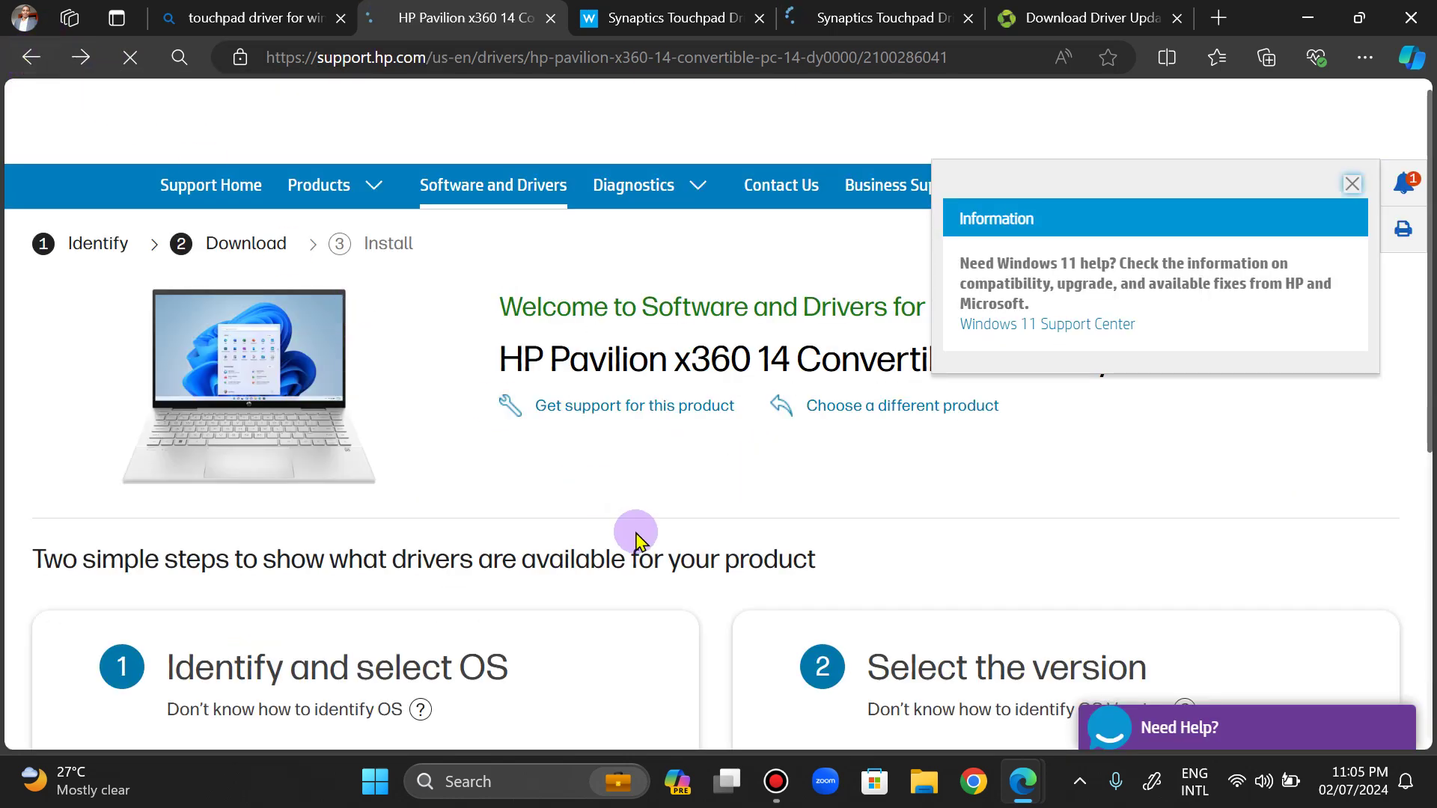
left_click(1427, 230)
left_click_drag(1427, 329, 1426, 427)
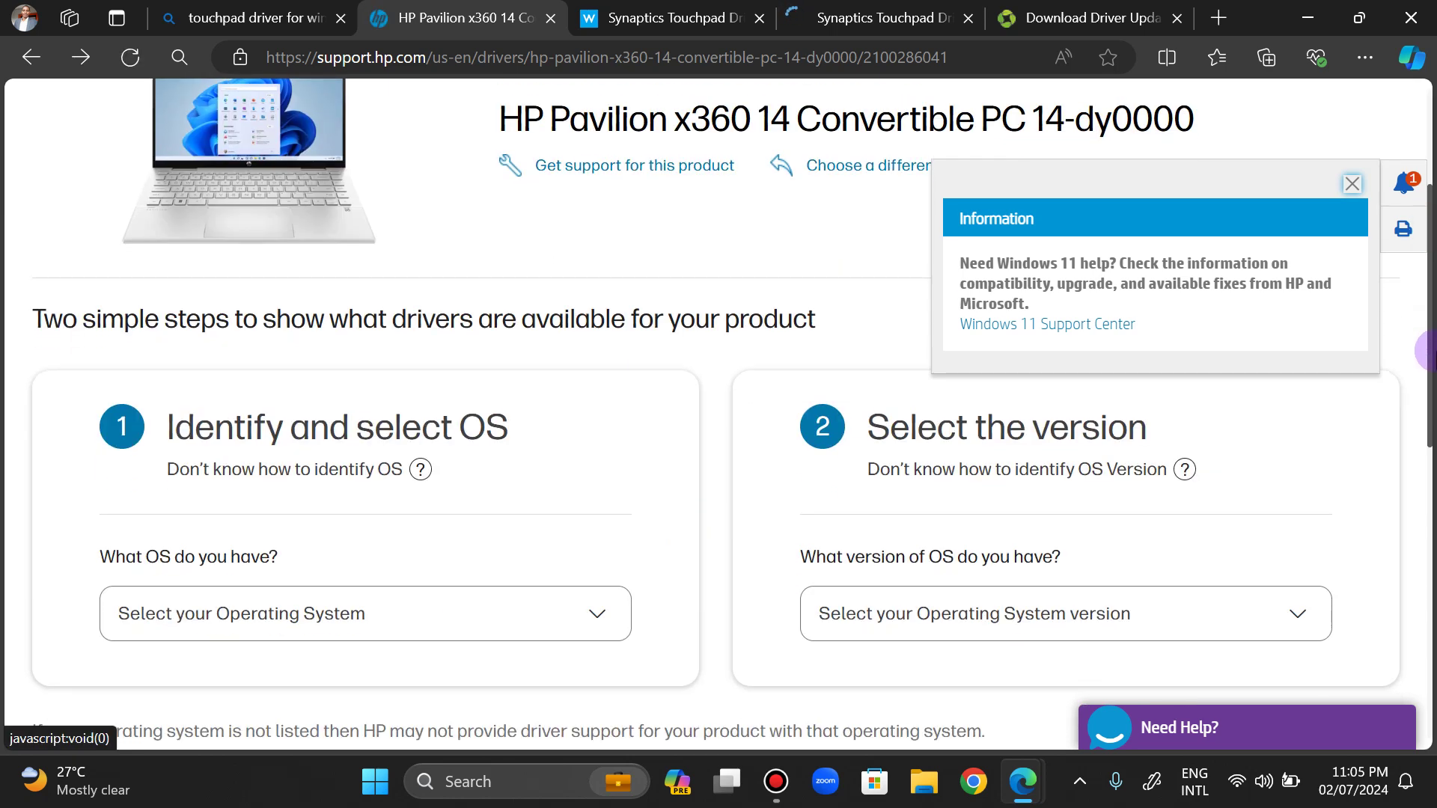
left_click(360, 619)
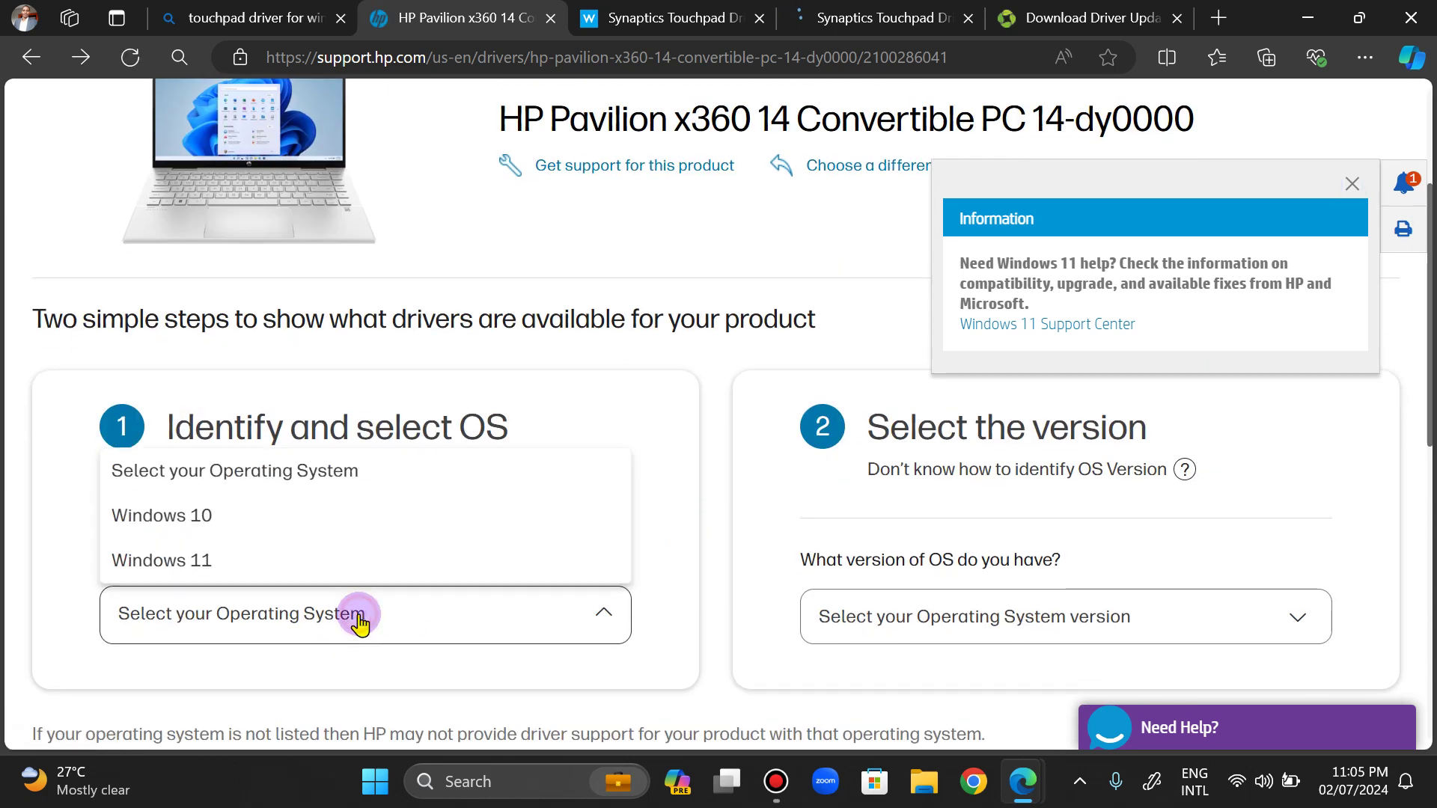
left_click(271, 563)
left_click(980, 599)
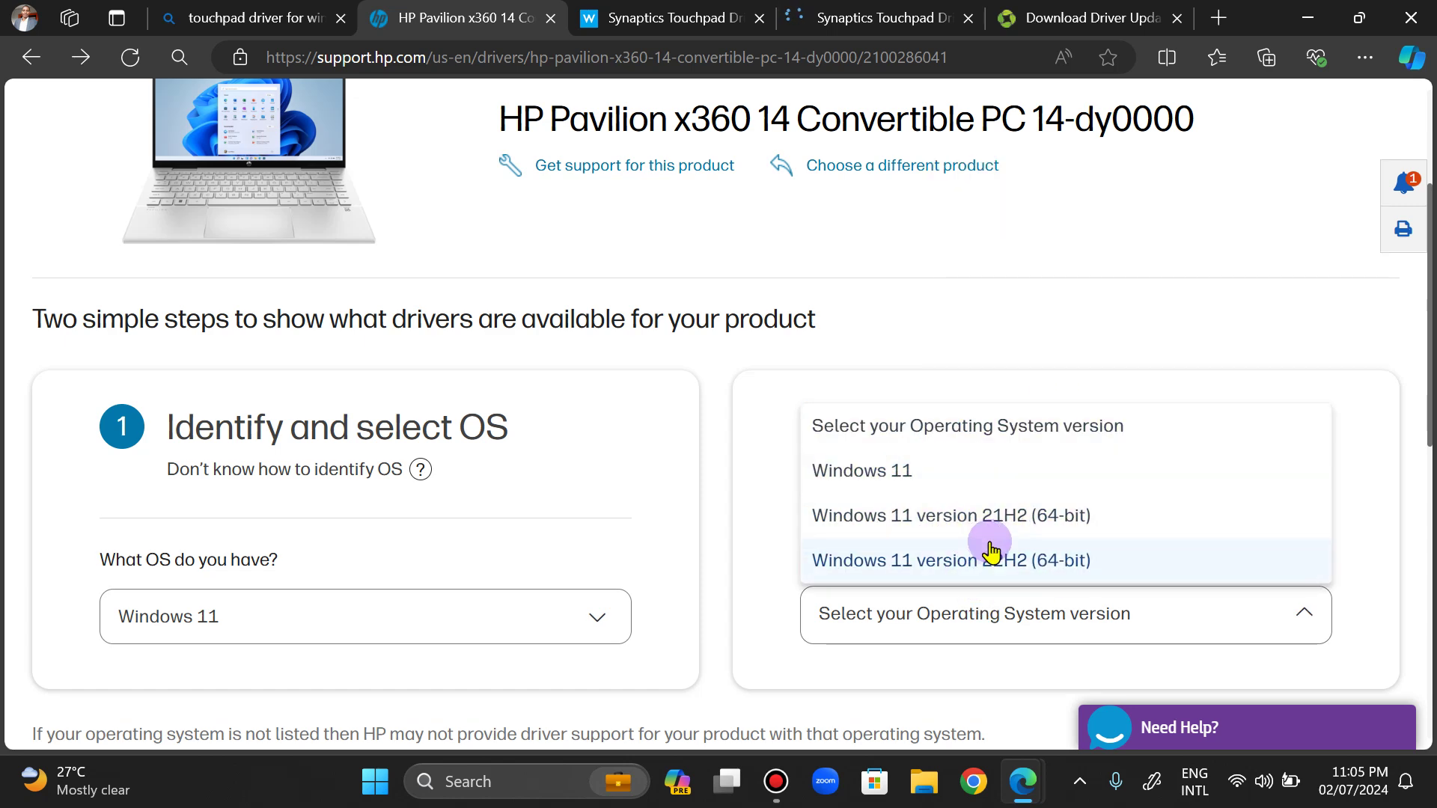
left_click(367, 788)
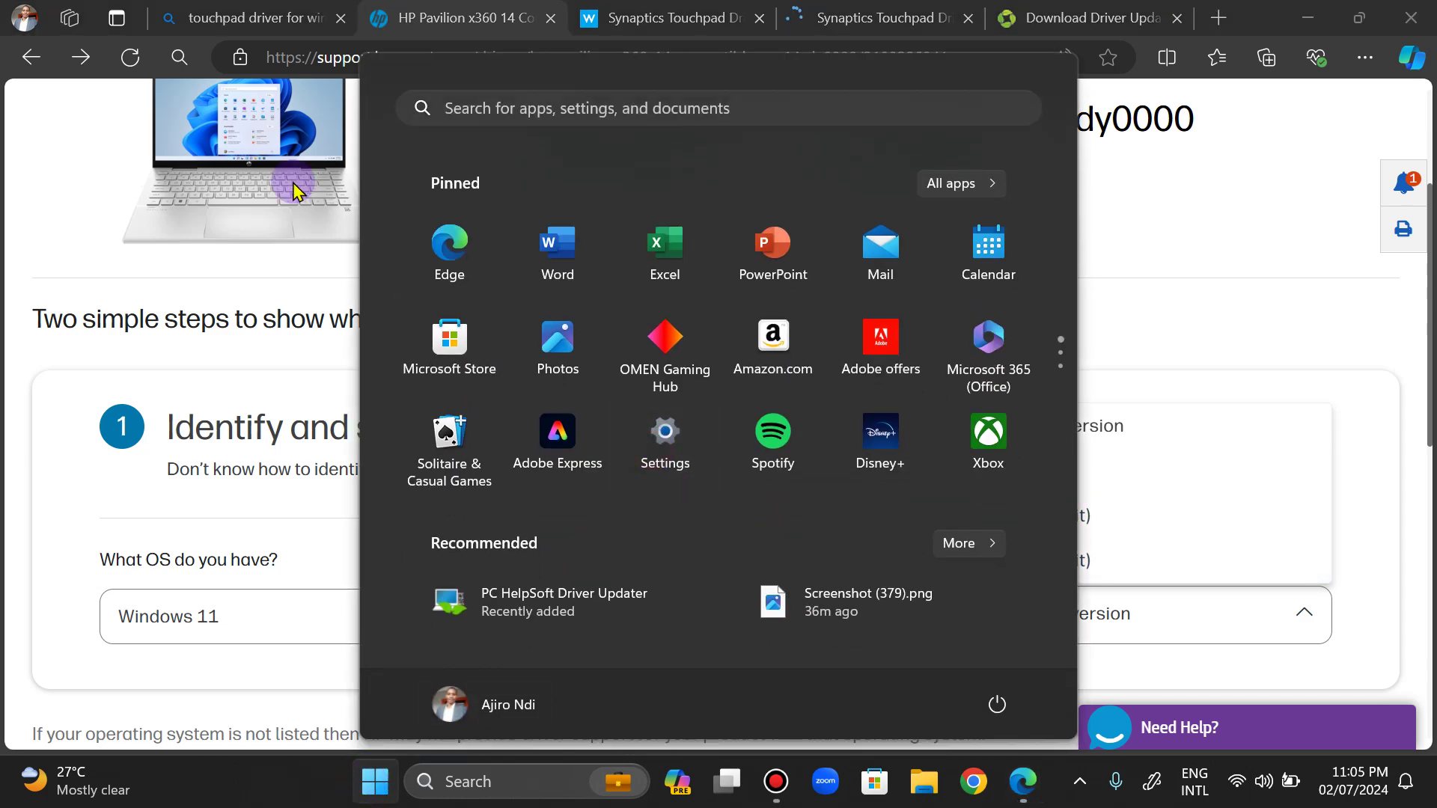
Open the System > About page in Settings to see the device specifications
key("super+i")
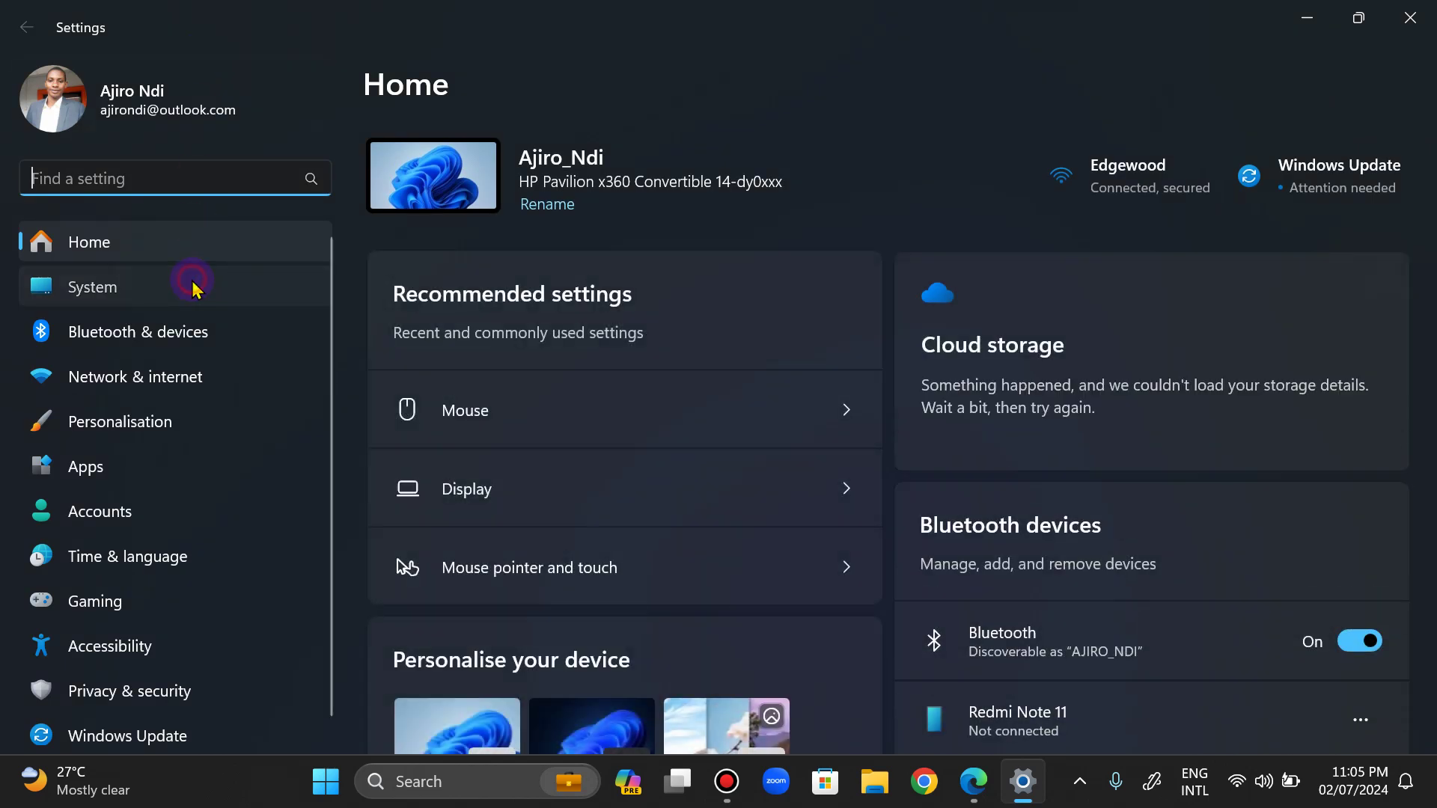
left_click(193, 288)
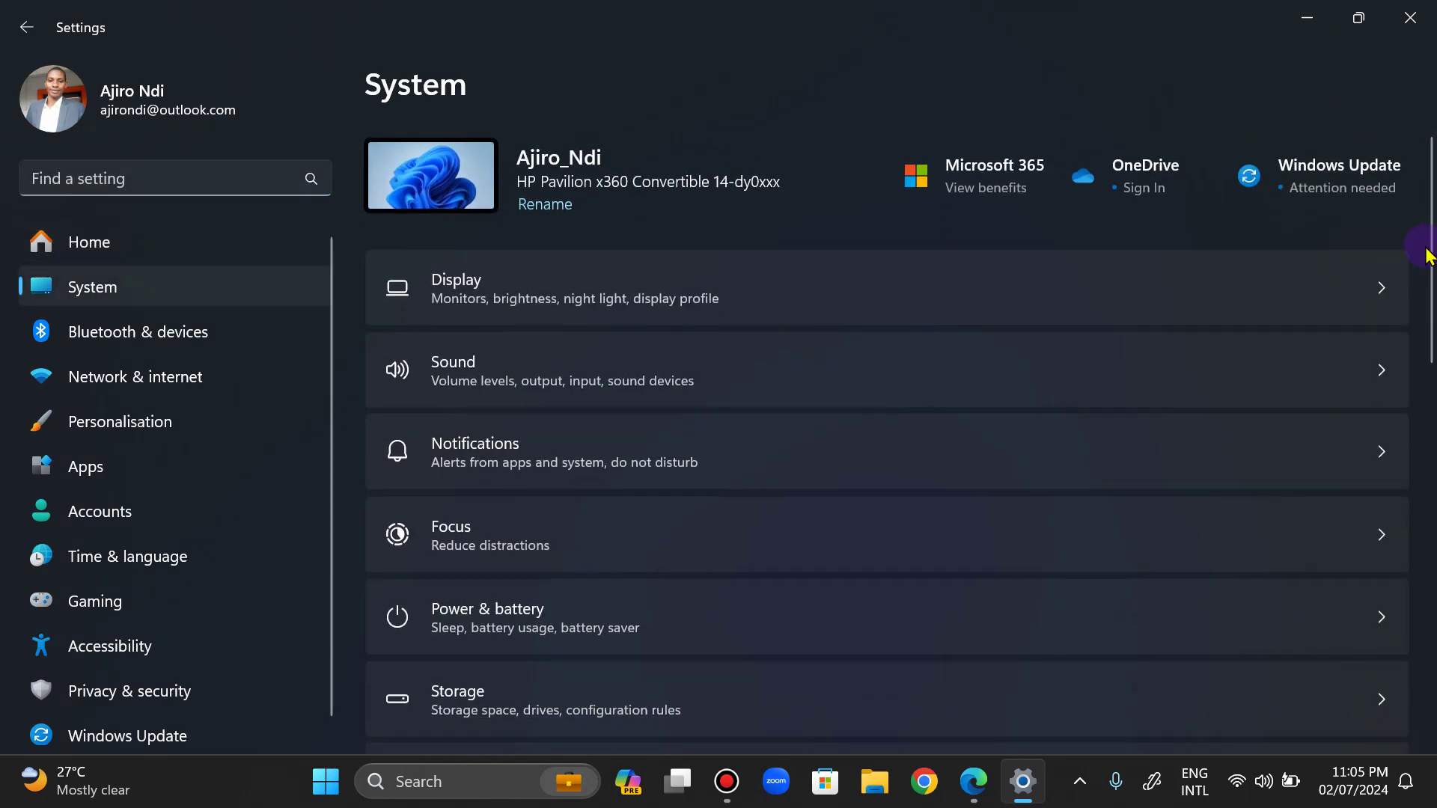
left_click_drag(1426, 246, 1431, 626)
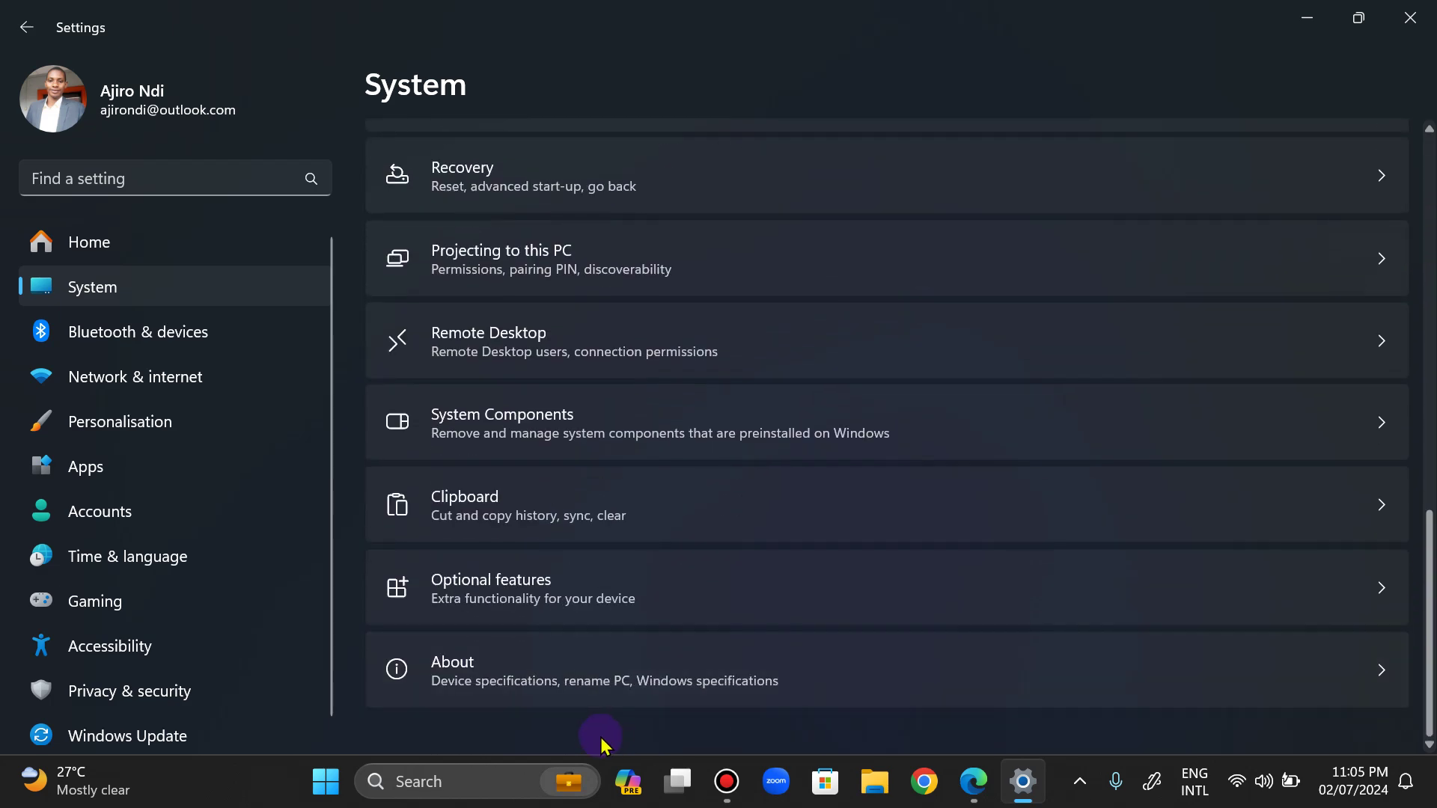
left_click(540, 683)
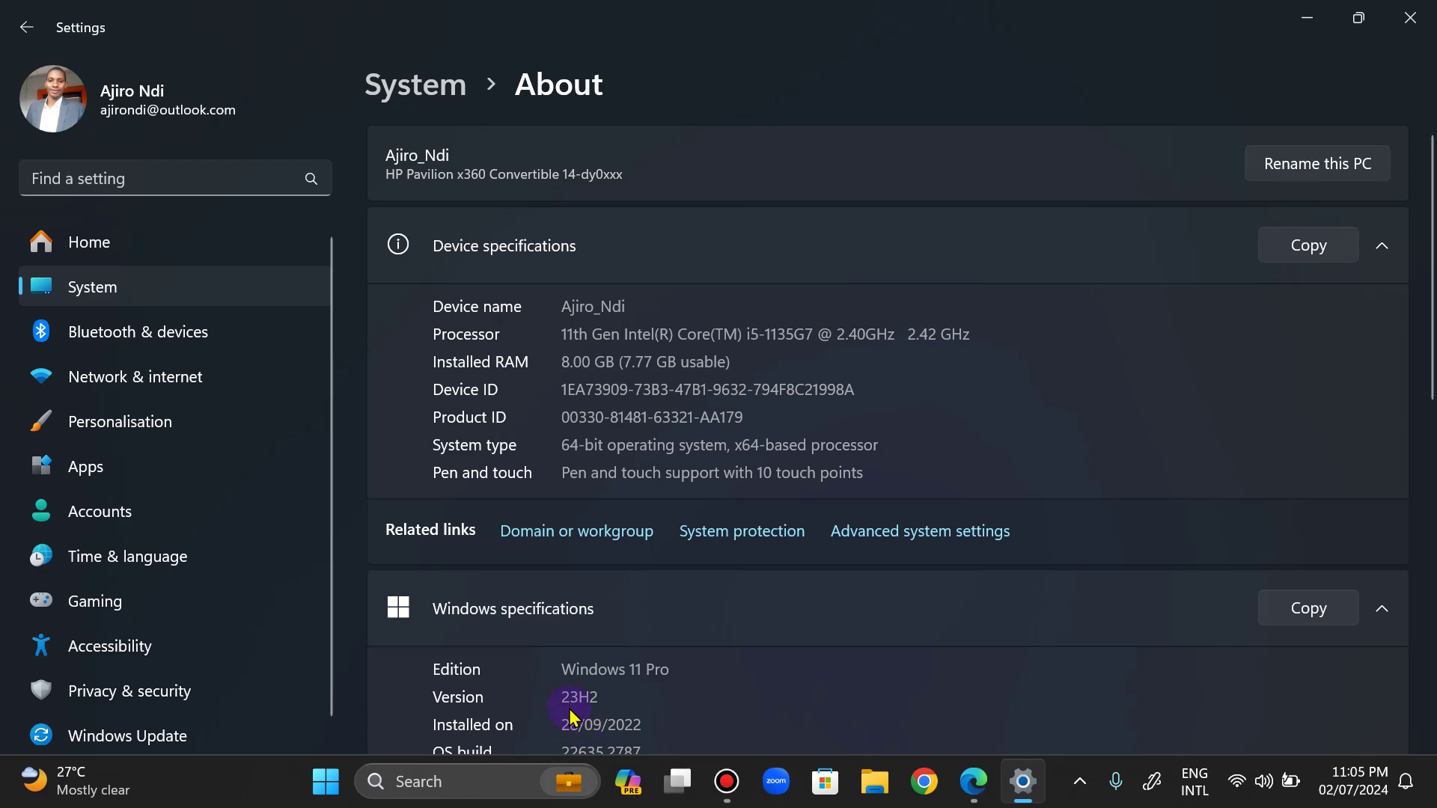
Glance at the HP driver download page in Edge, then return to the About page
left_click(974, 780)
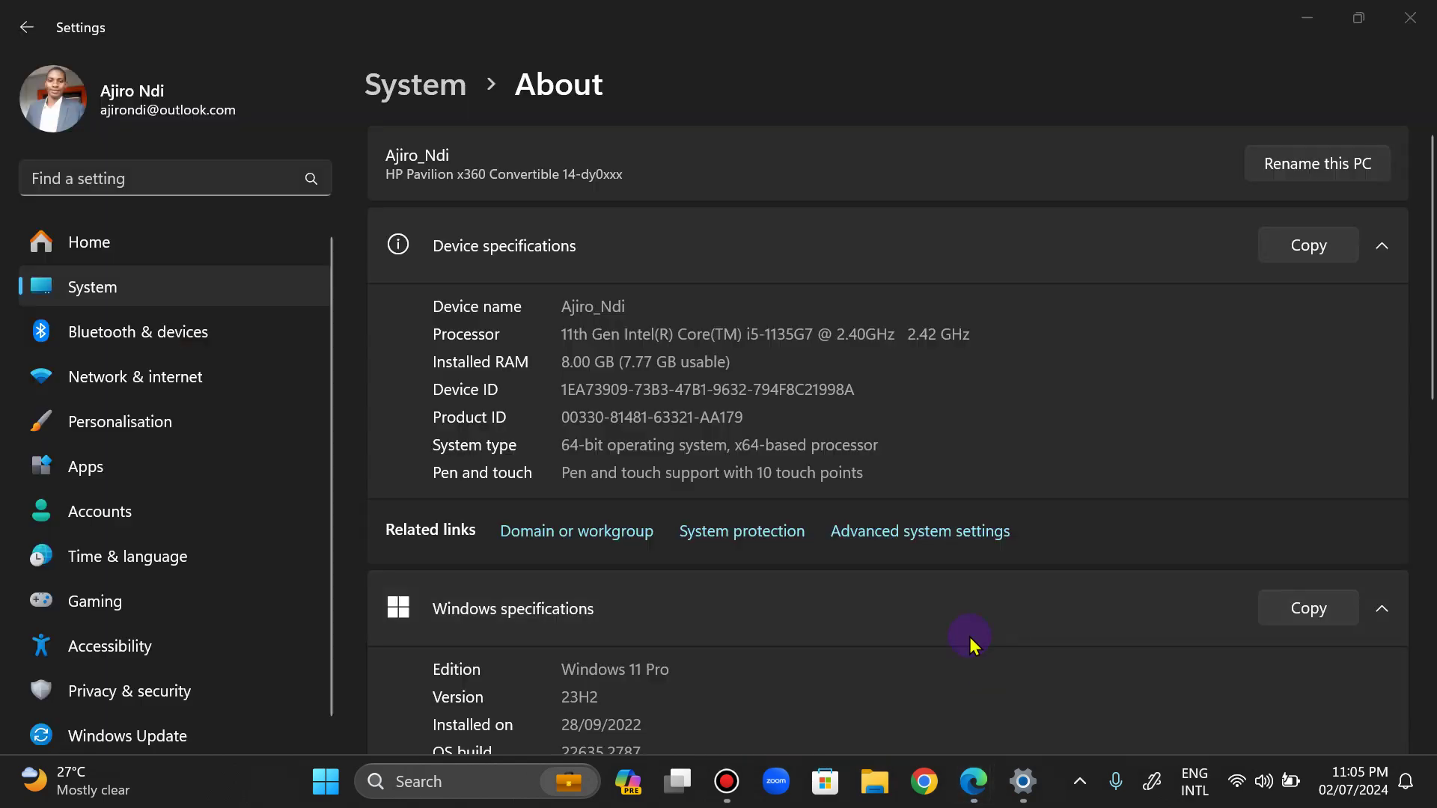
mouse_move(973, 778)
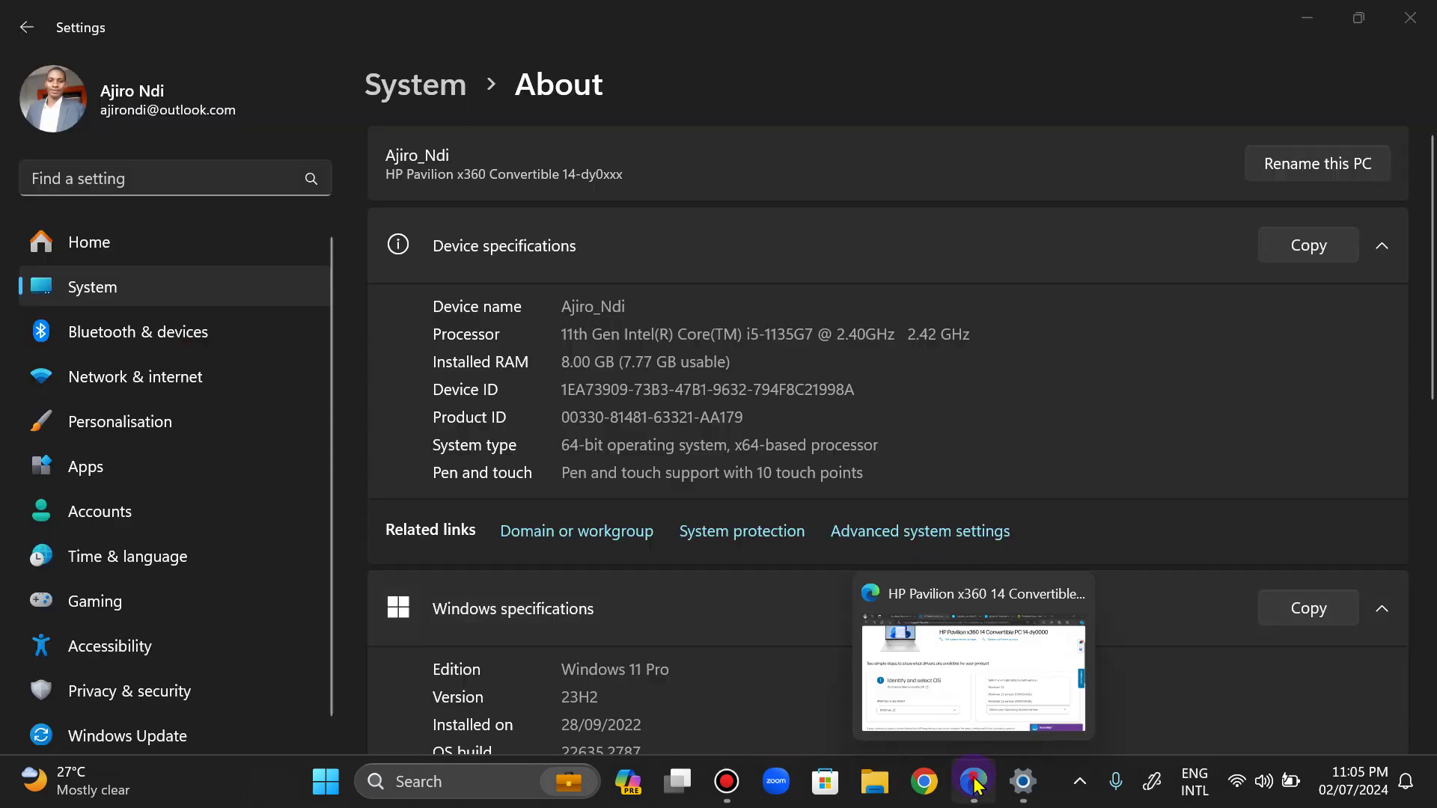
left_click(999, 651)
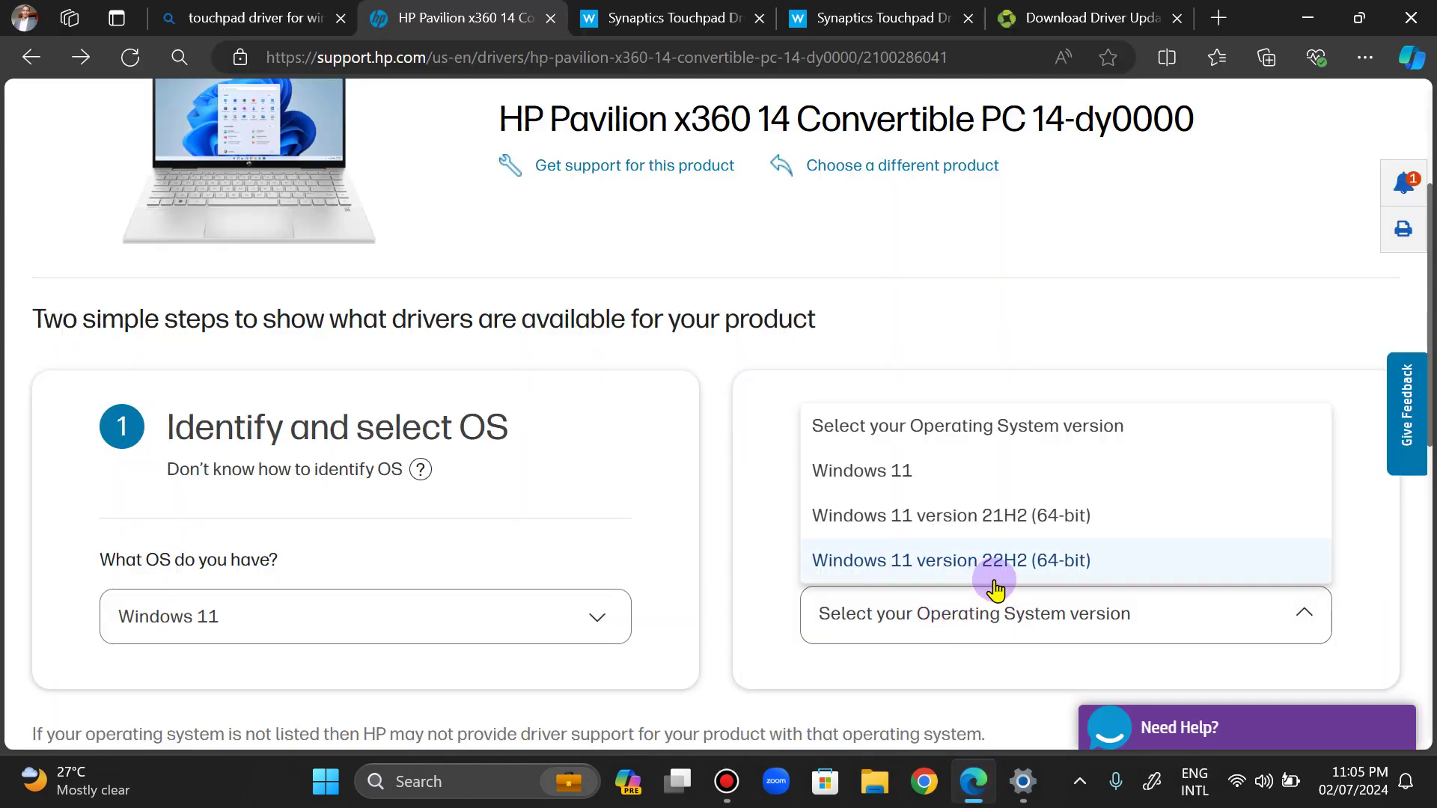
left_click(997, 782)
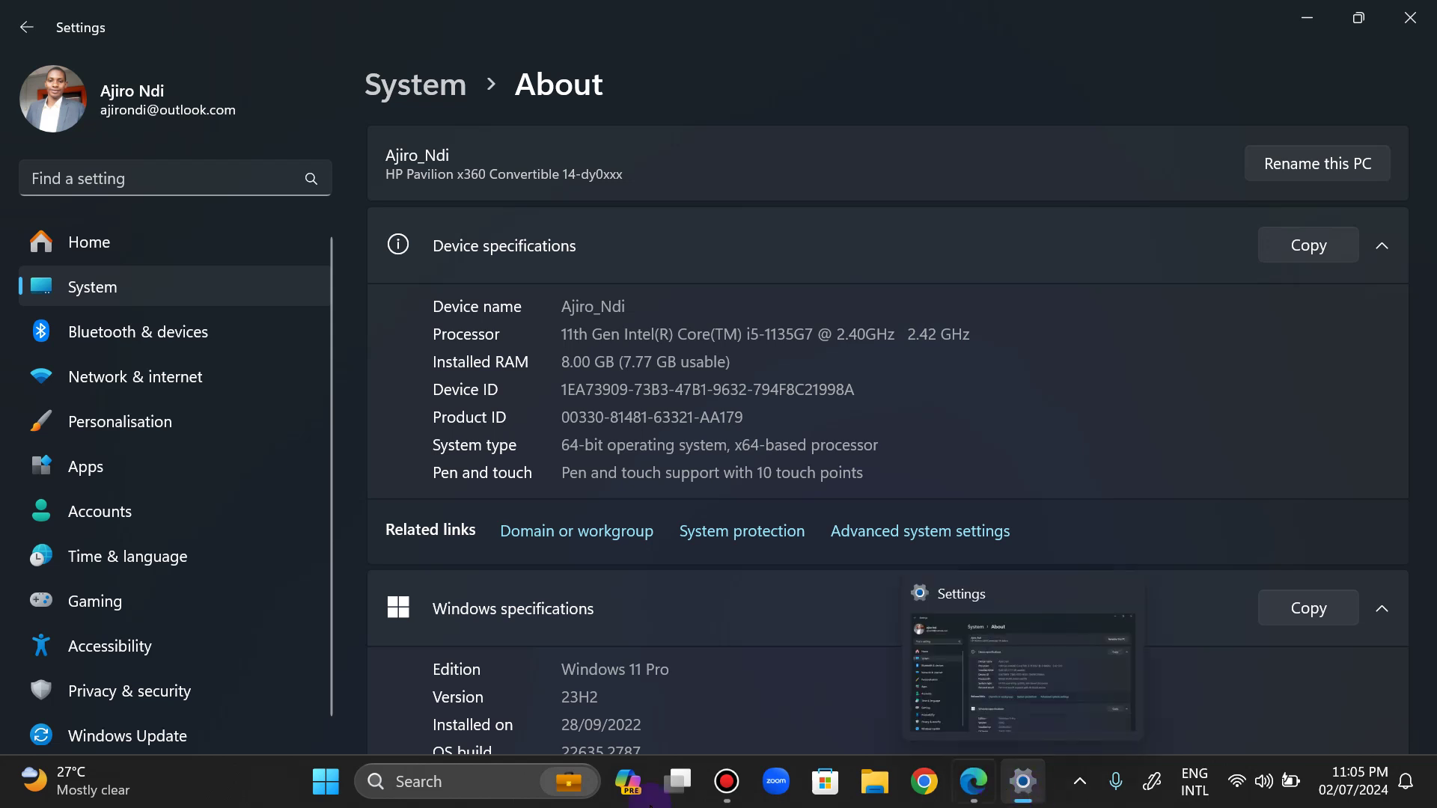
left_click(433, 782)
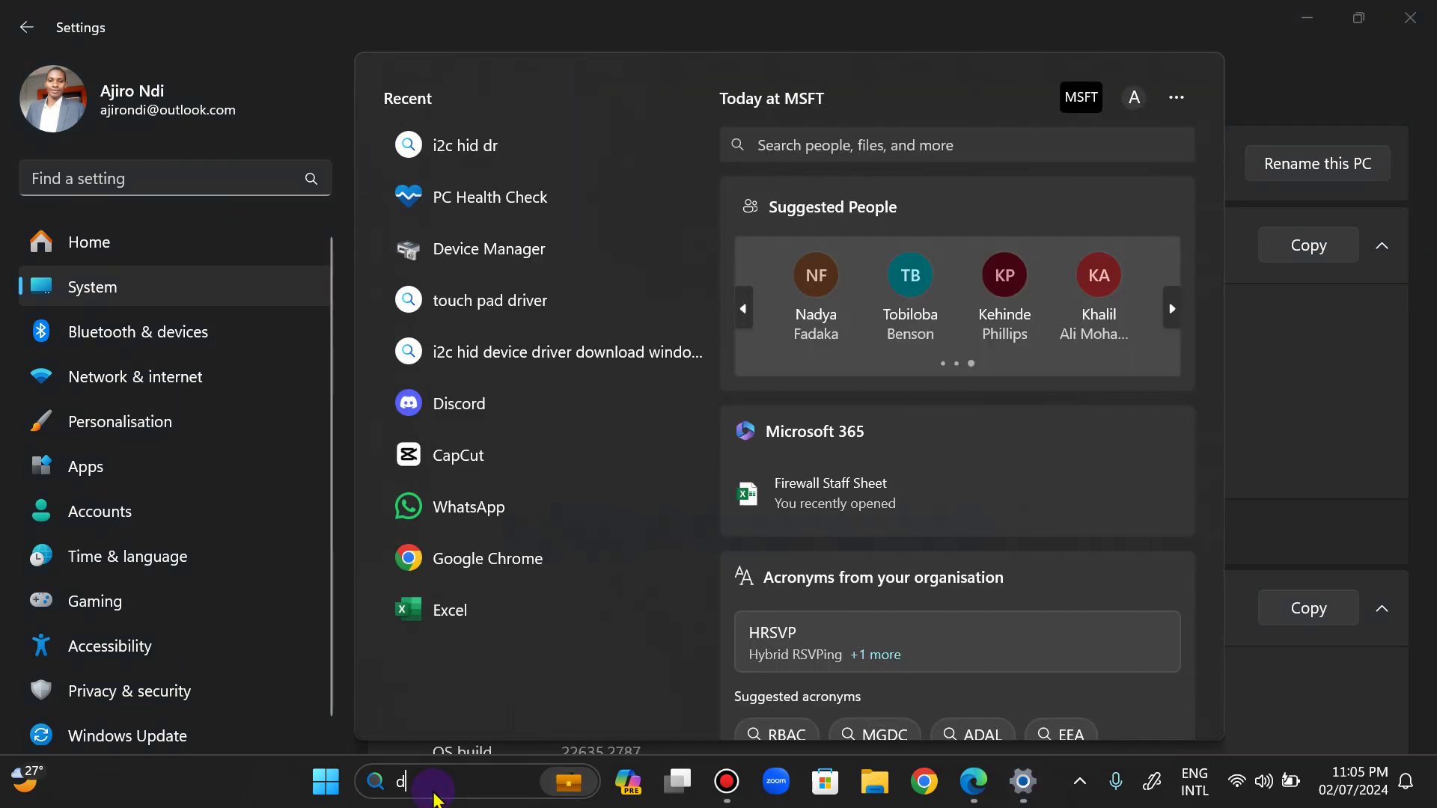
Open Device Manager by searching 'device', expand Human Interface Devices and select an I2C HID Device
type("device")
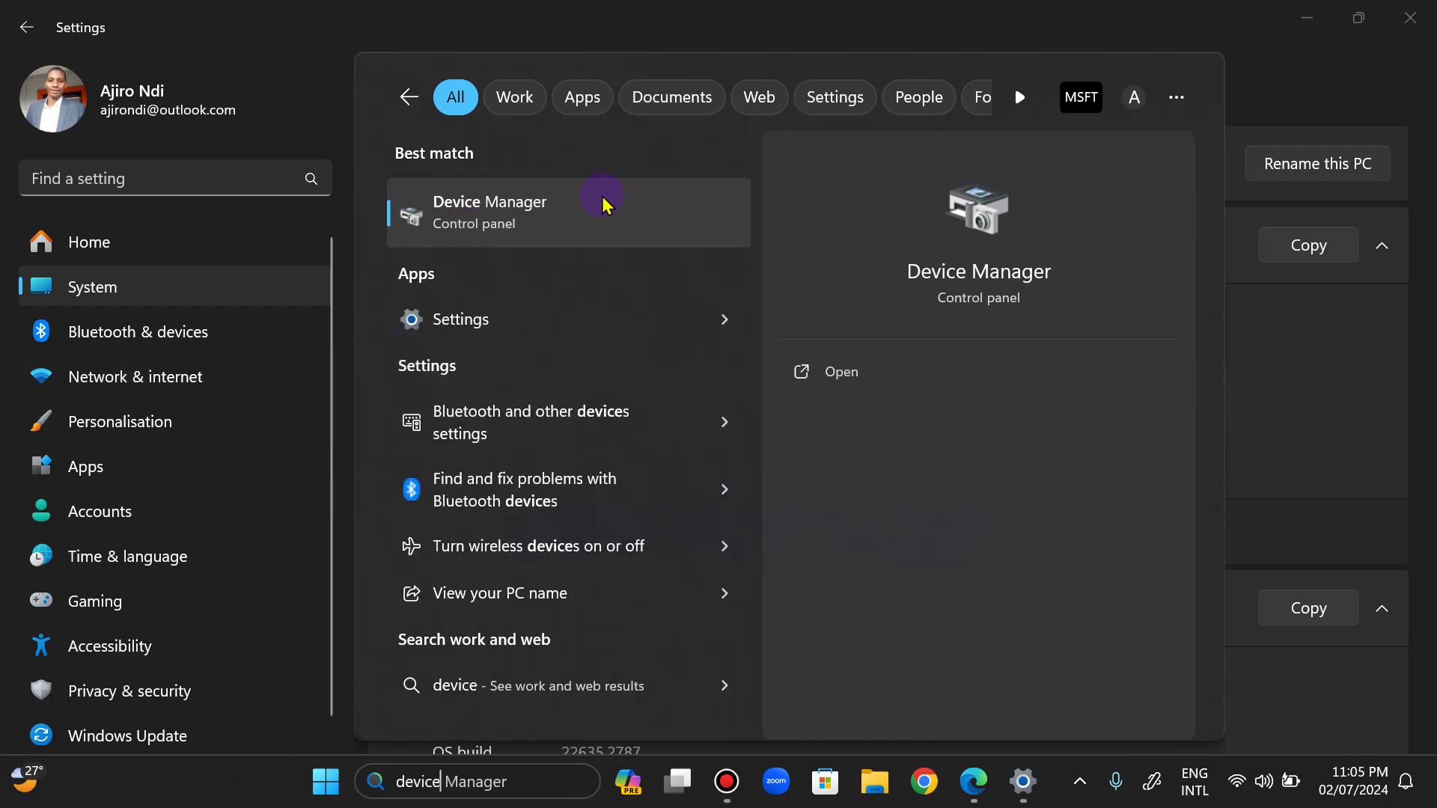
left_click(586, 217)
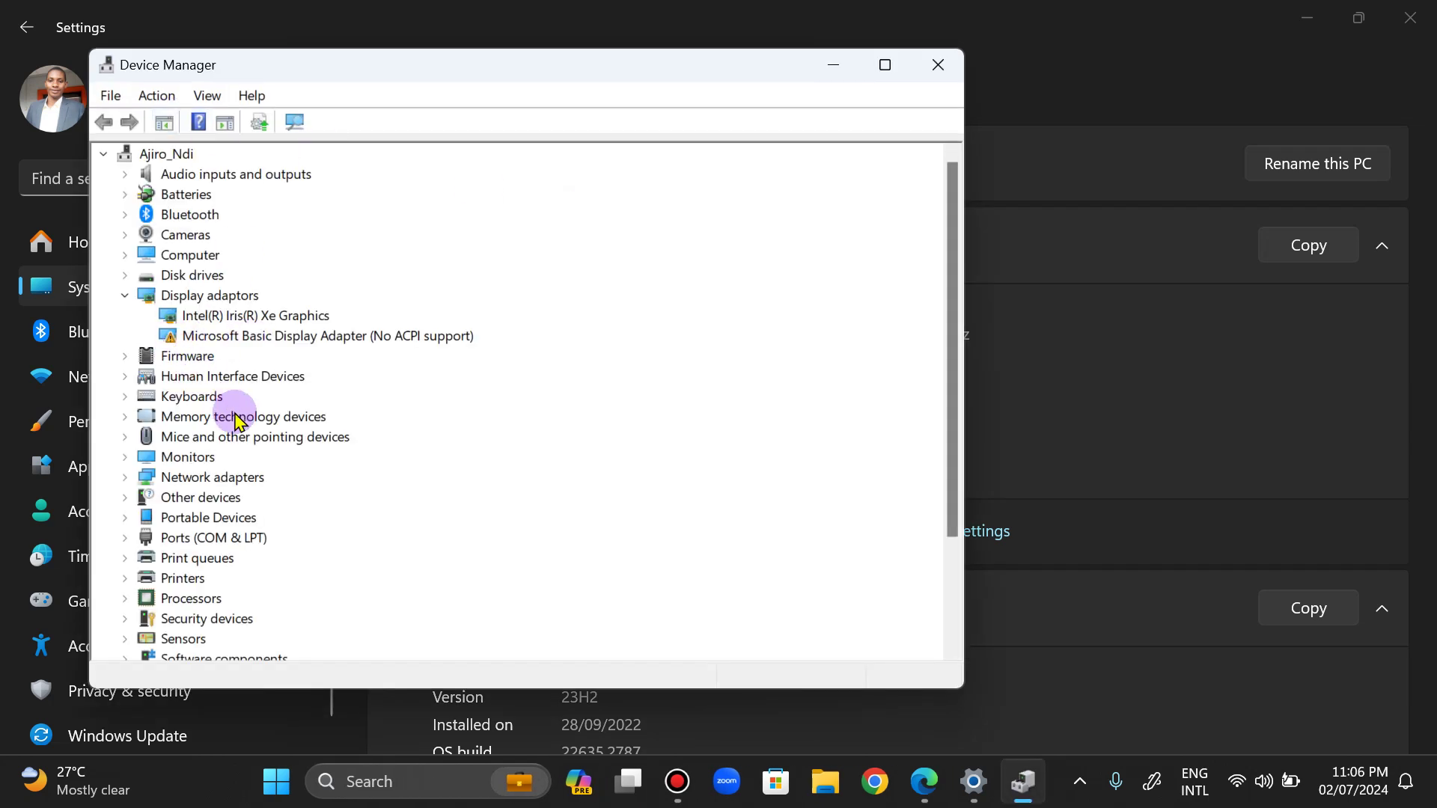
left_click(125, 376)
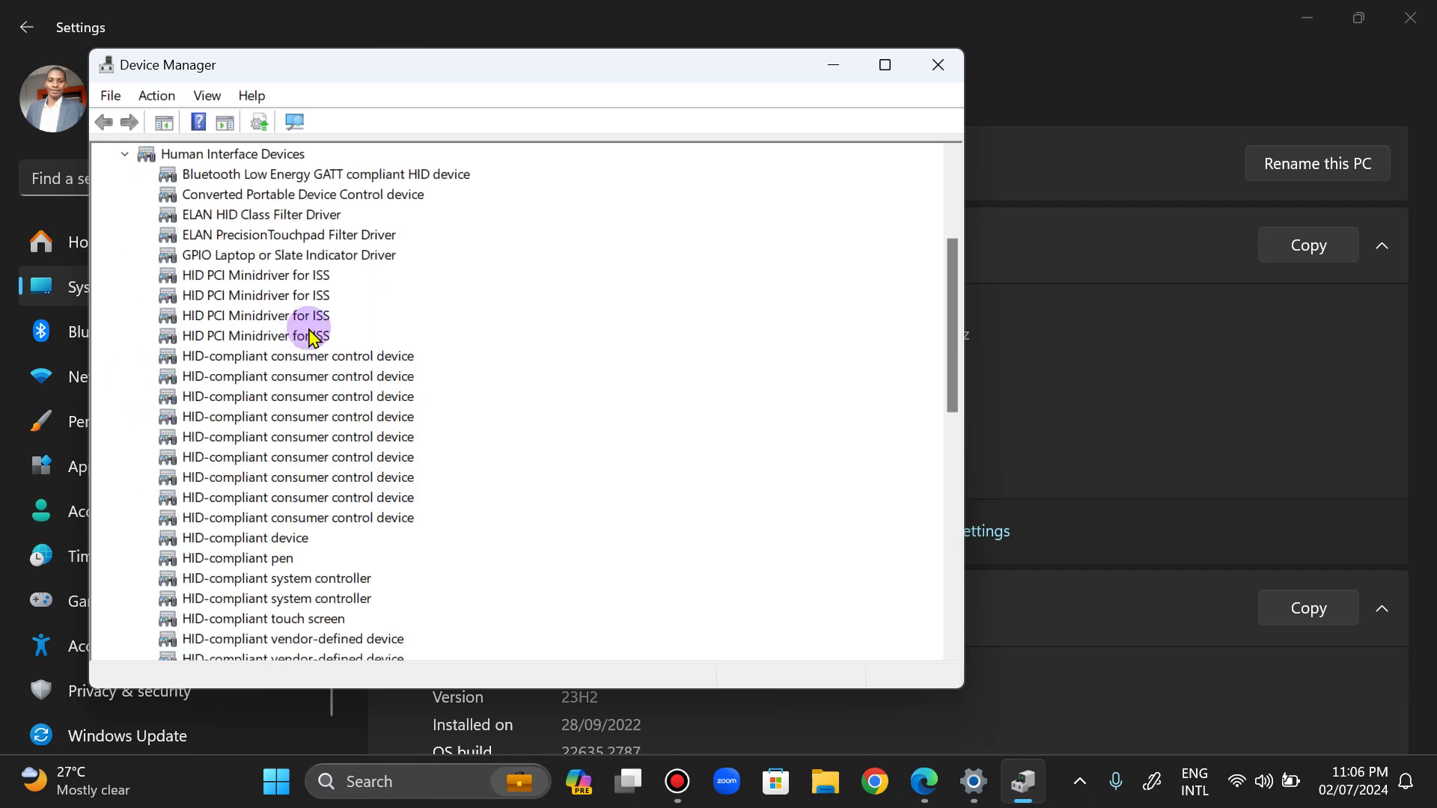
left_click_drag(948, 328, 949, 466)
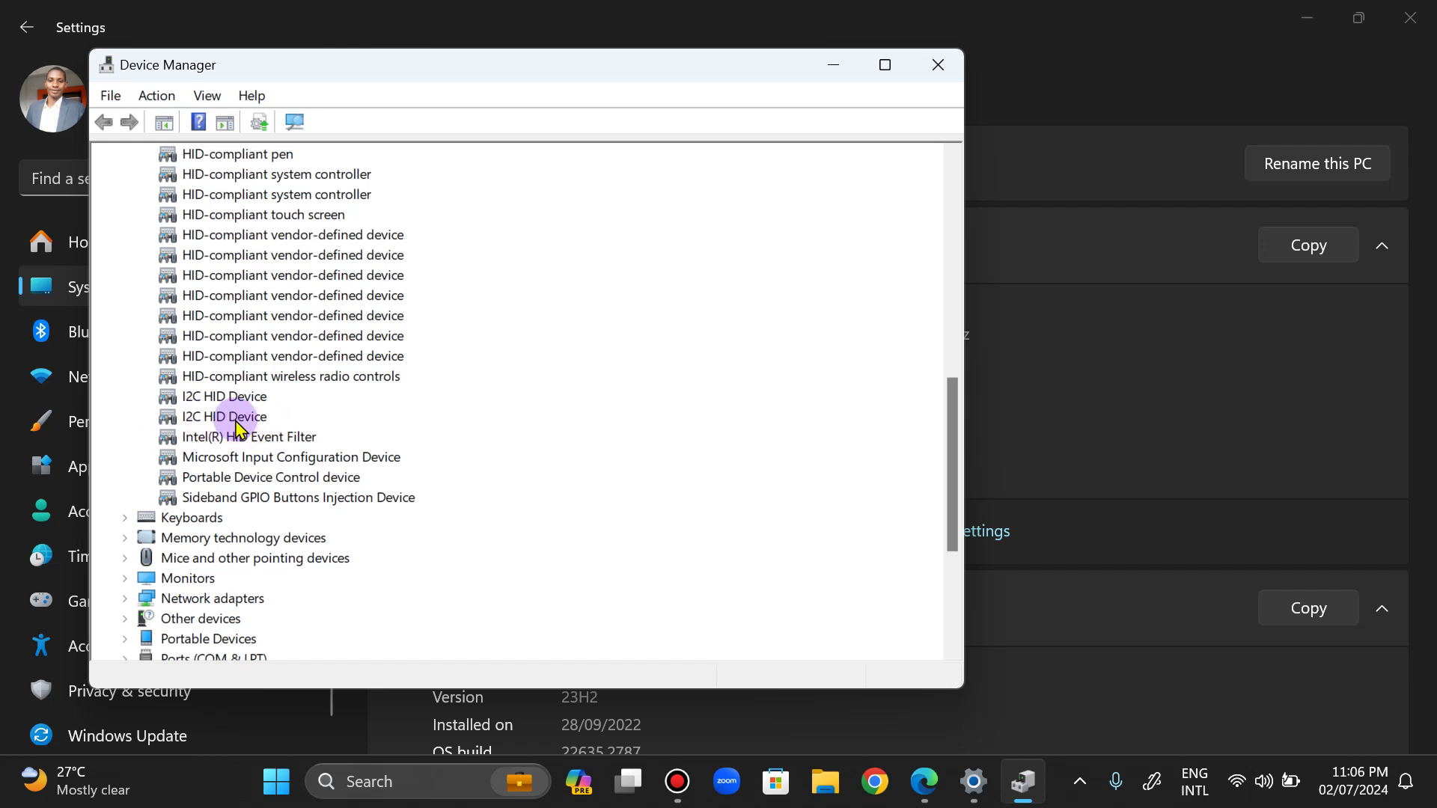
left_click(236, 419)
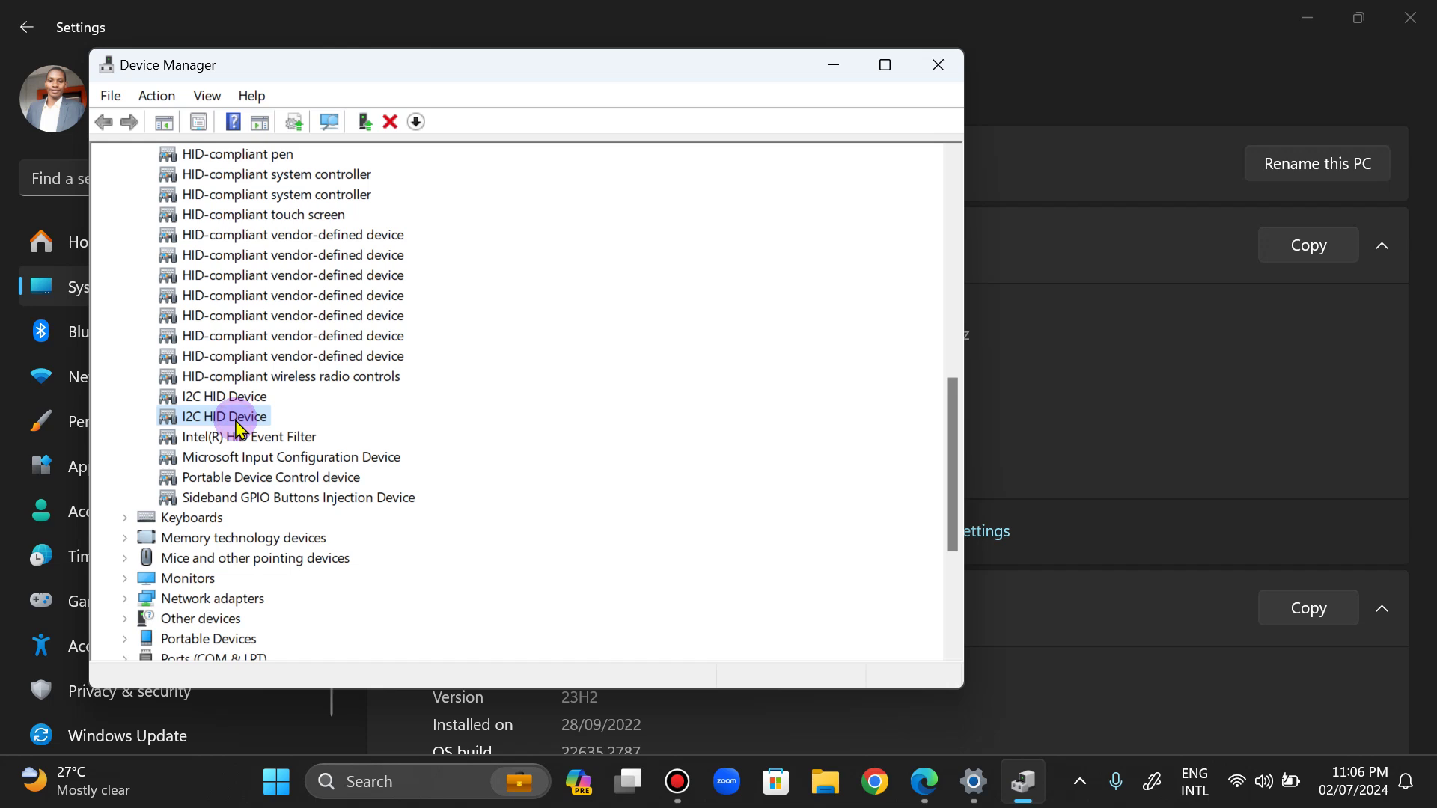
Bring up the context menus of both I2C HID Device entries, ending with the first one
right_click(236, 424)
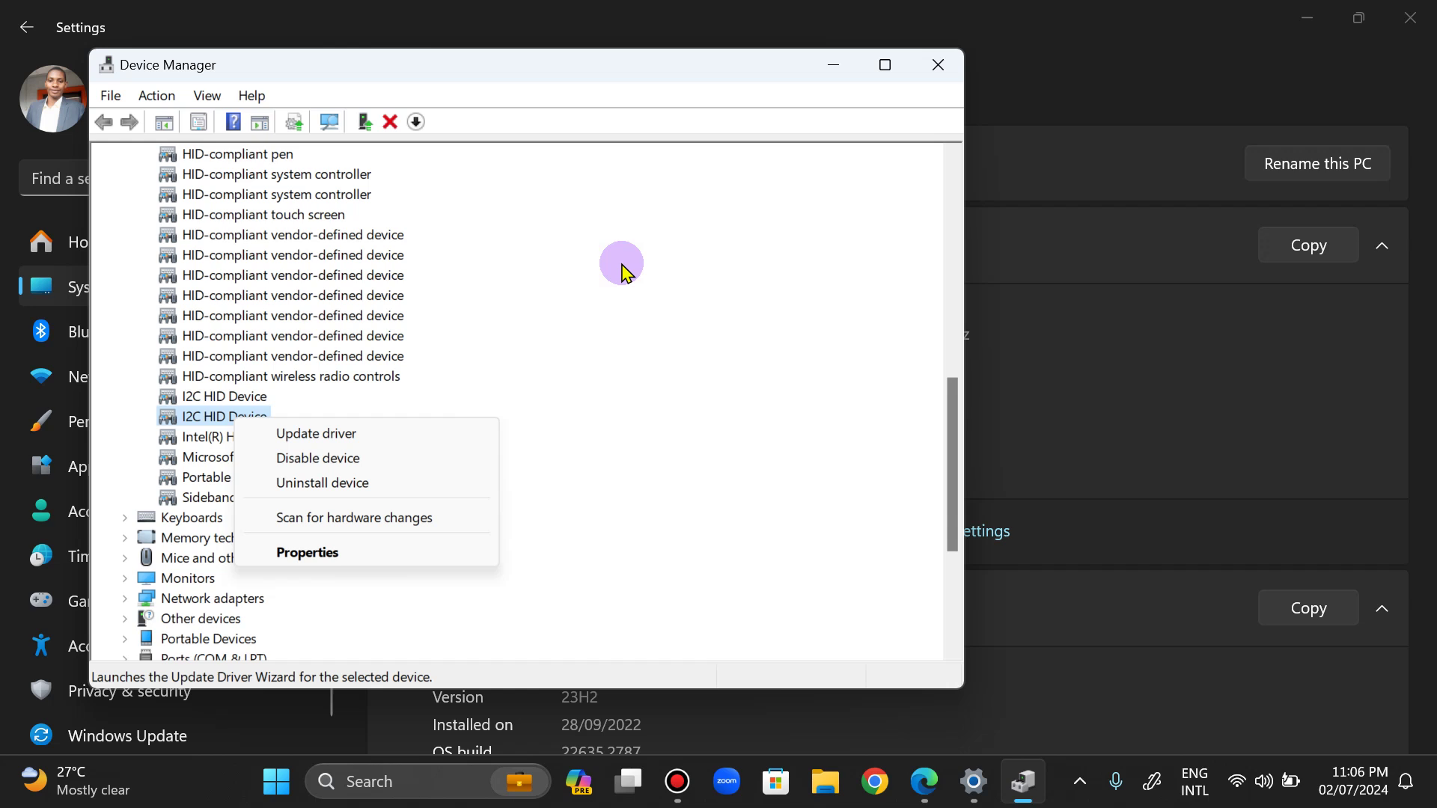
scroll(621, 270, "up", 2)
scroll(622, 270, "down", 2)
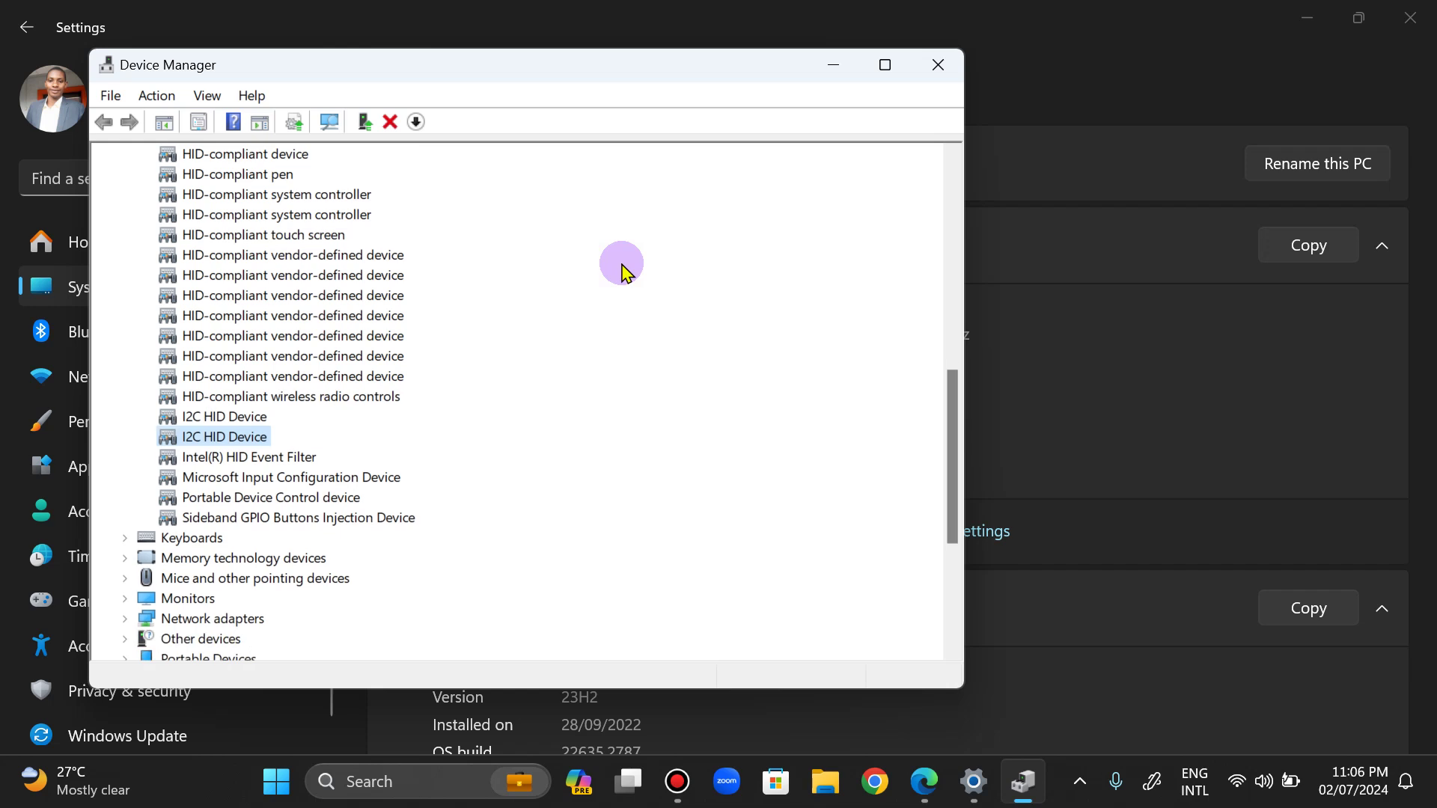
left_click(240, 419)
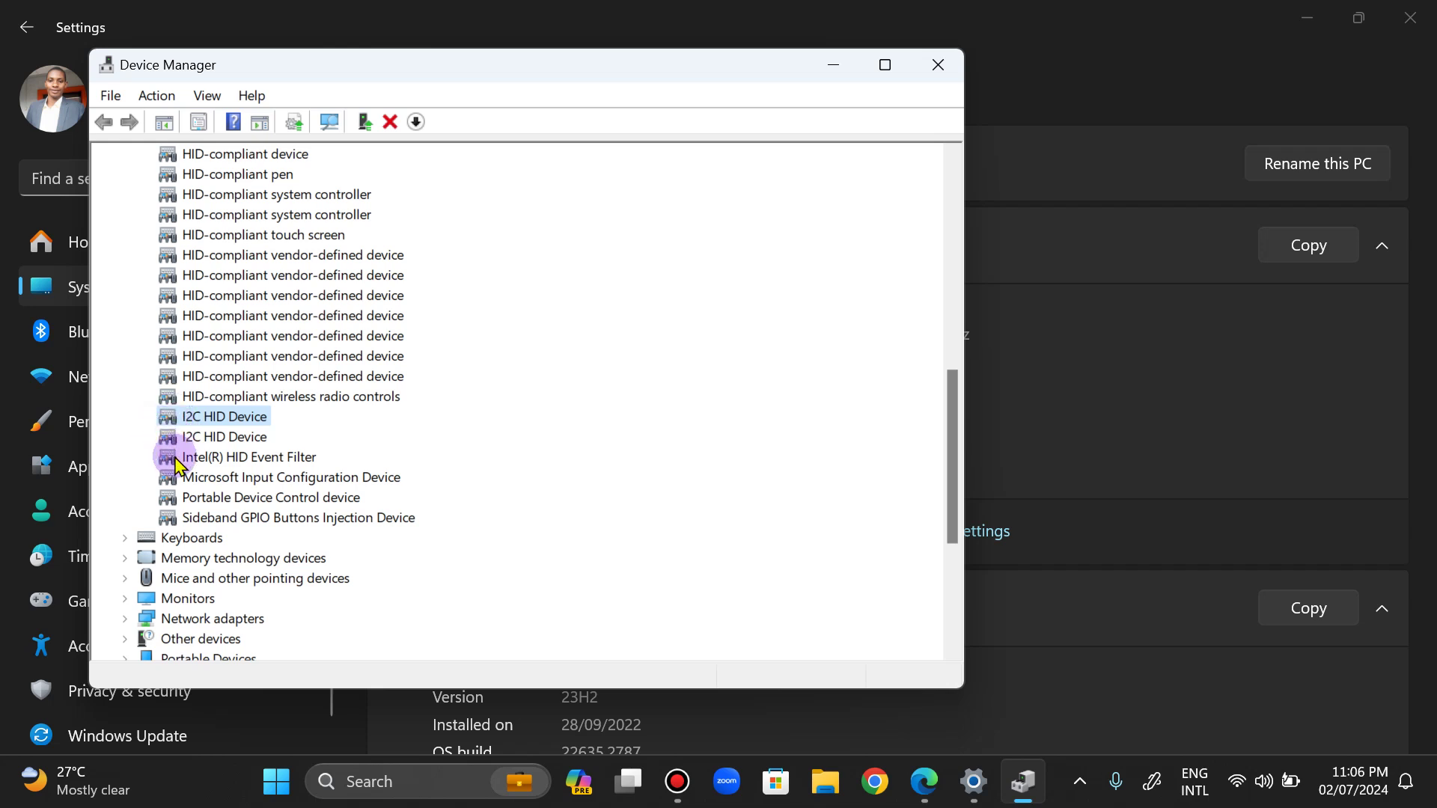
right_click(232, 416)
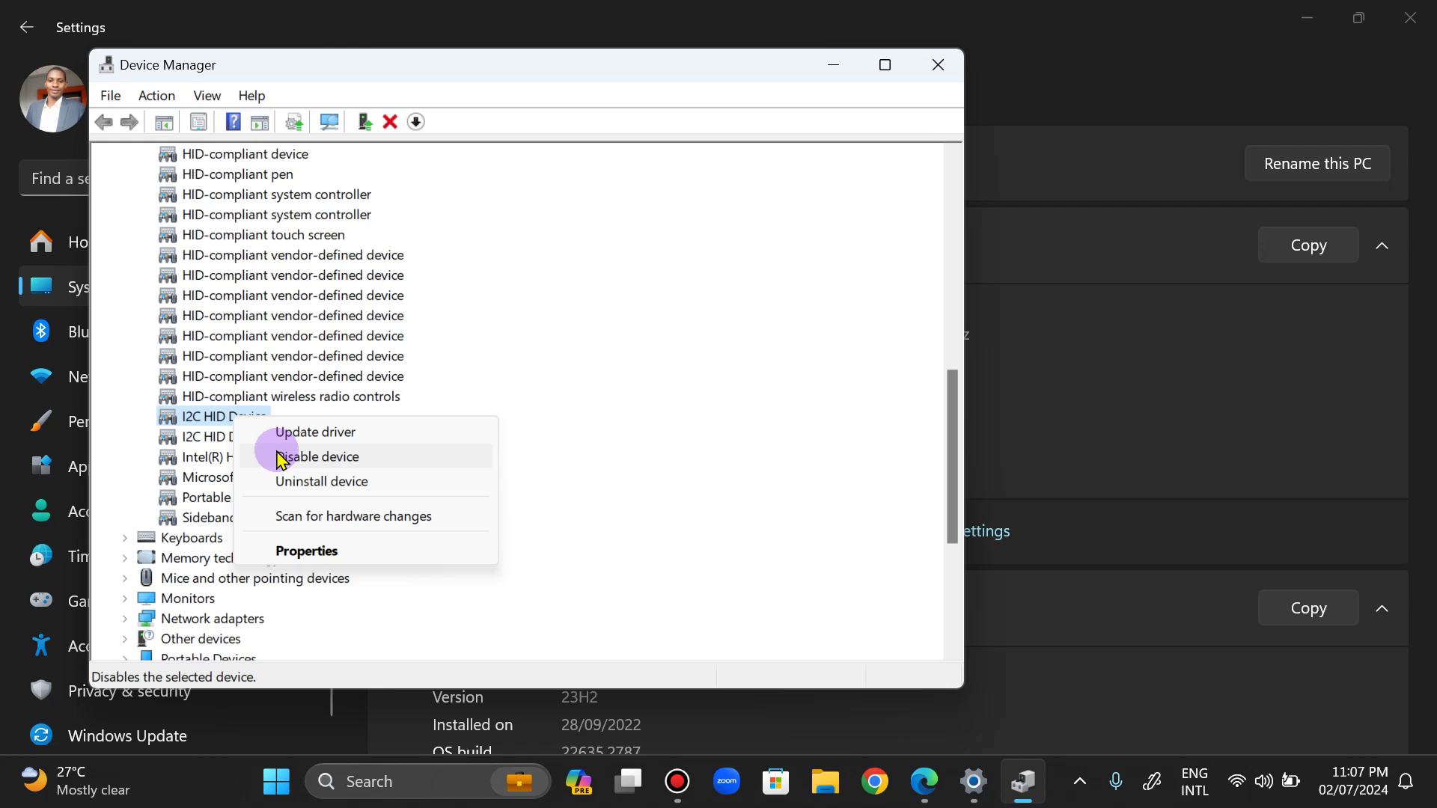
left_click(176, 99)
Review the Action menu and the I2C HID Device's context menu, closing both without choosing anything
left_click(174, 100)
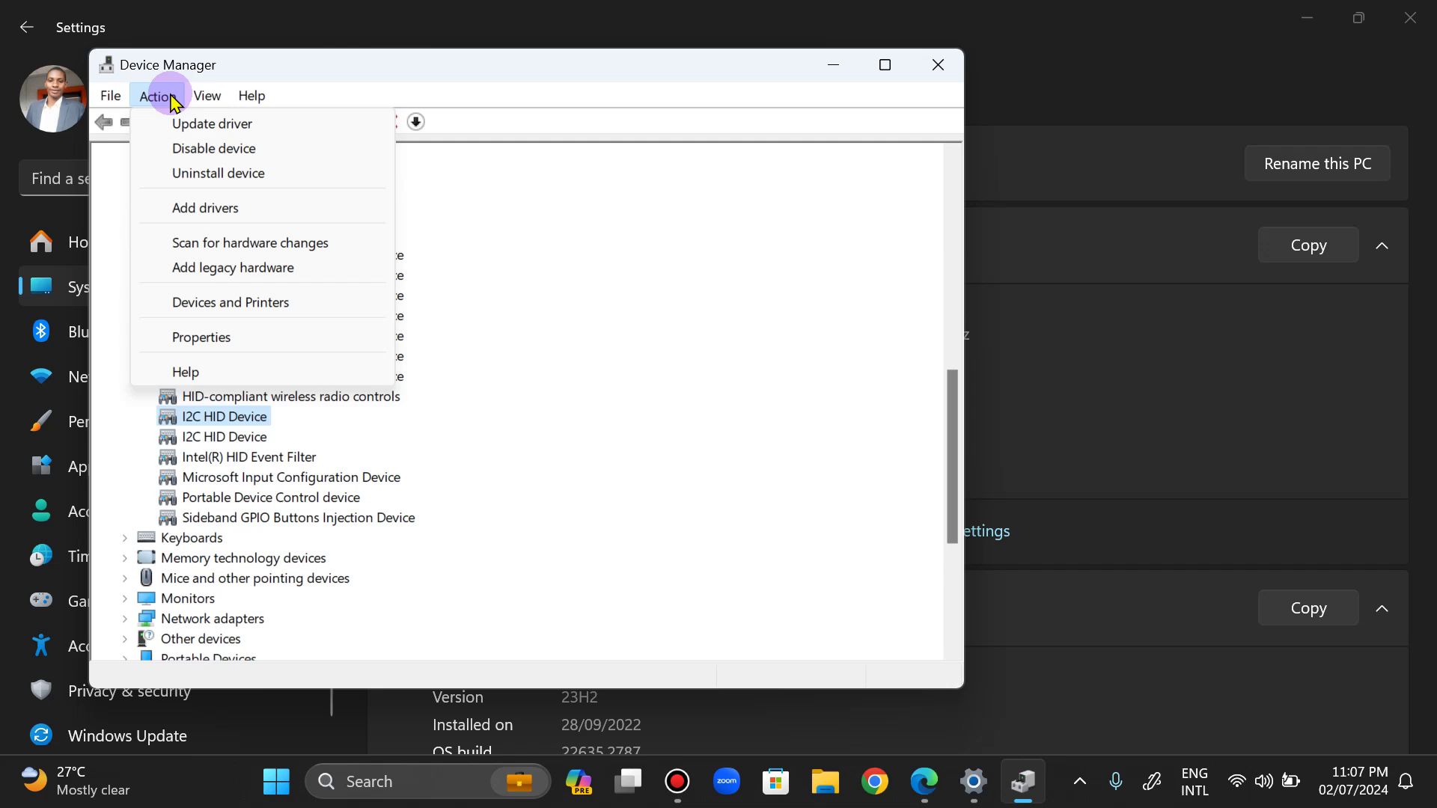
left_click(240, 425)
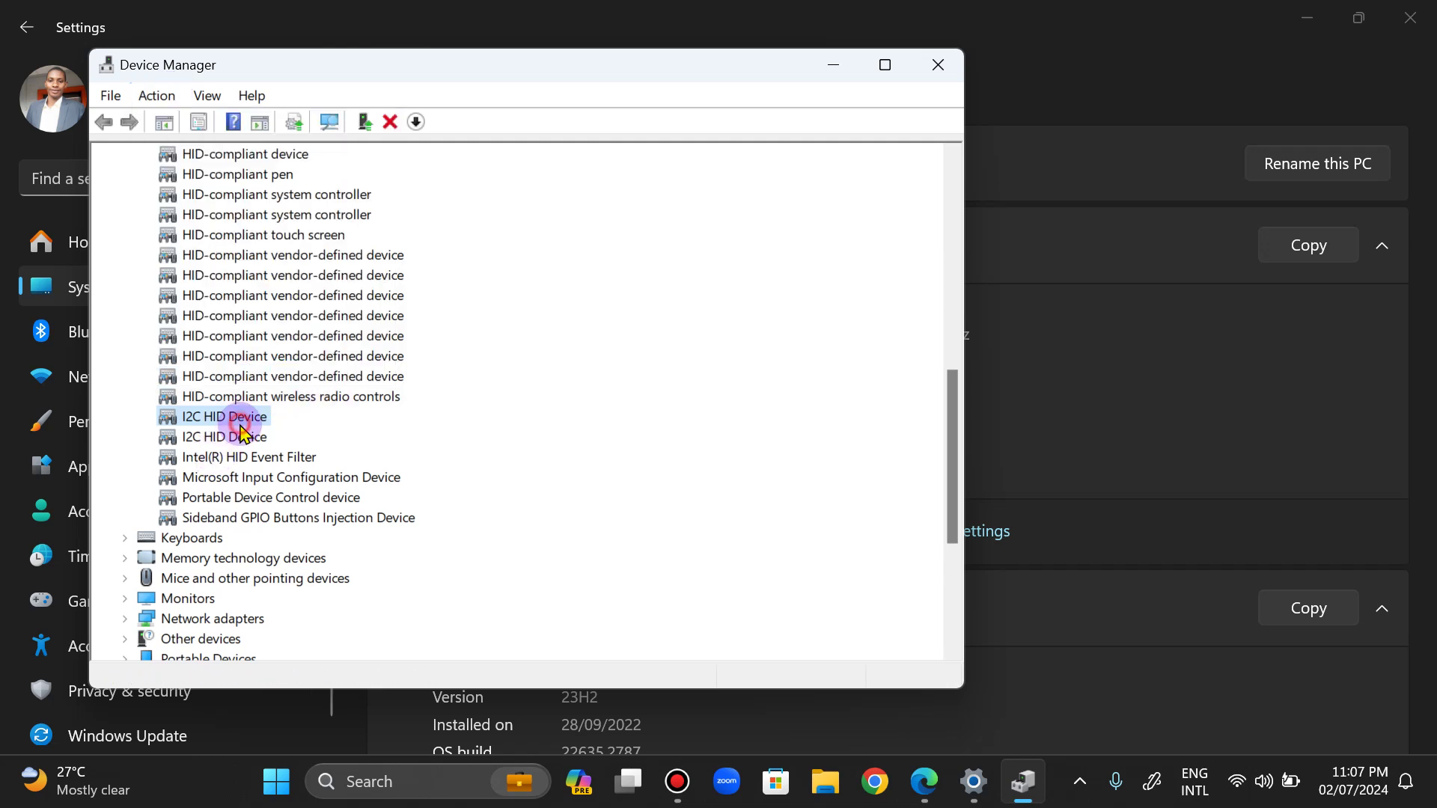
right_click(240, 426)
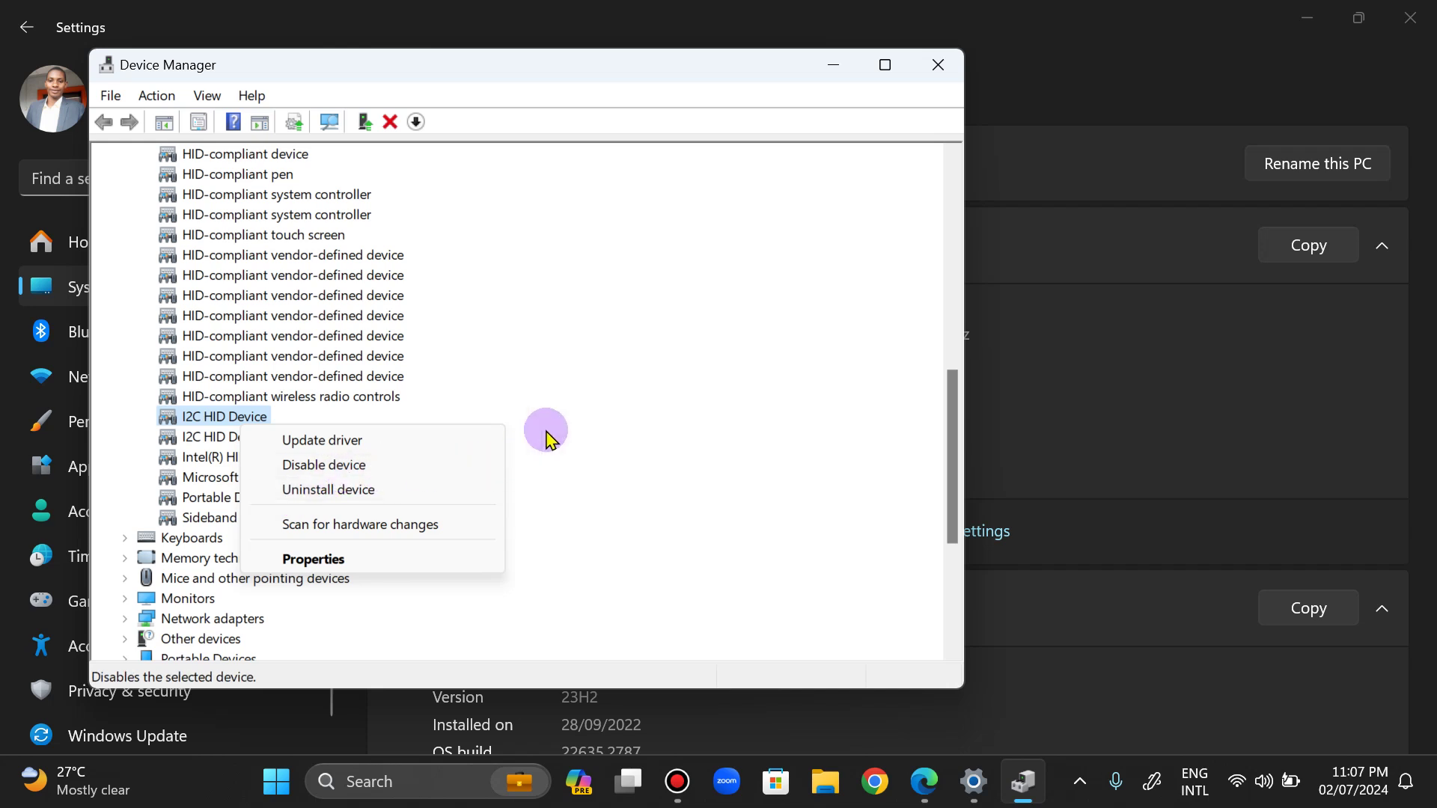
left_click(562, 365)
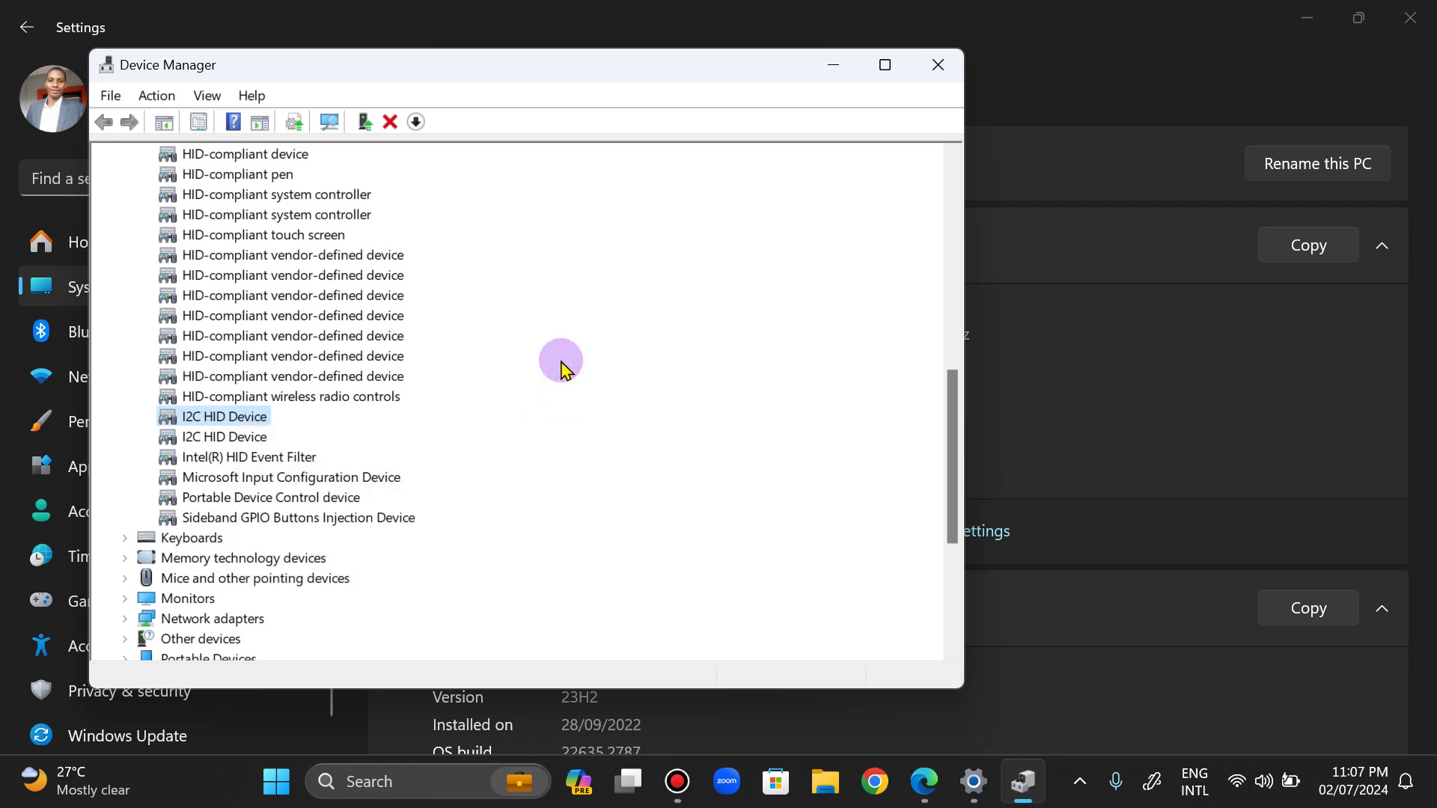